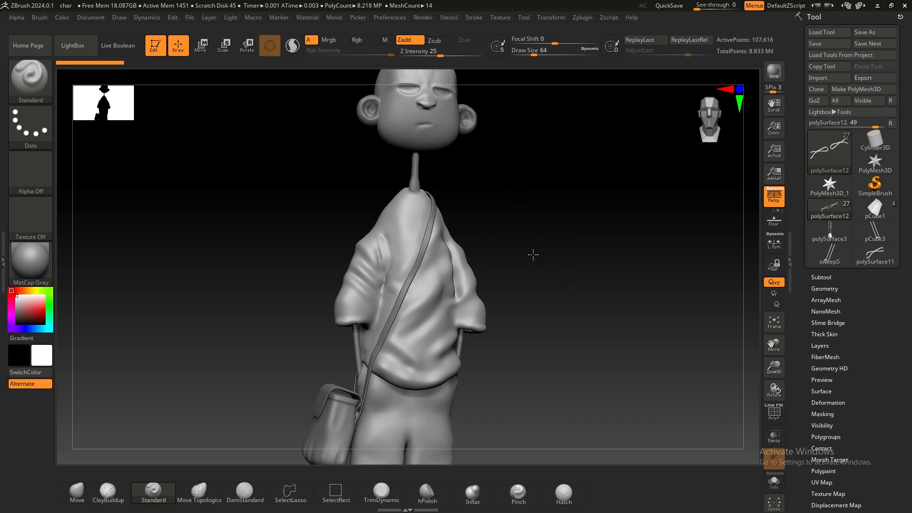
Select the character's shirt mesh and expand the subtool list to show its entry
{"action": "left_click_drag", "start_coordinate": [533, 254], "coordinate": [528, 216], "text": "alt"}
{"action": "left_click_drag", "start_coordinate": [548, 304], "coordinate": [563, 190], "text": "alt"}
{"action": "left_click_drag", "start_coordinate": [596, 236], "coordinate": [534, 204], "text": "alt"}
{"action": "left_click_drag", "start_coordinate": [505, 164], "coordinate": [542, 289], "text": "alt"}
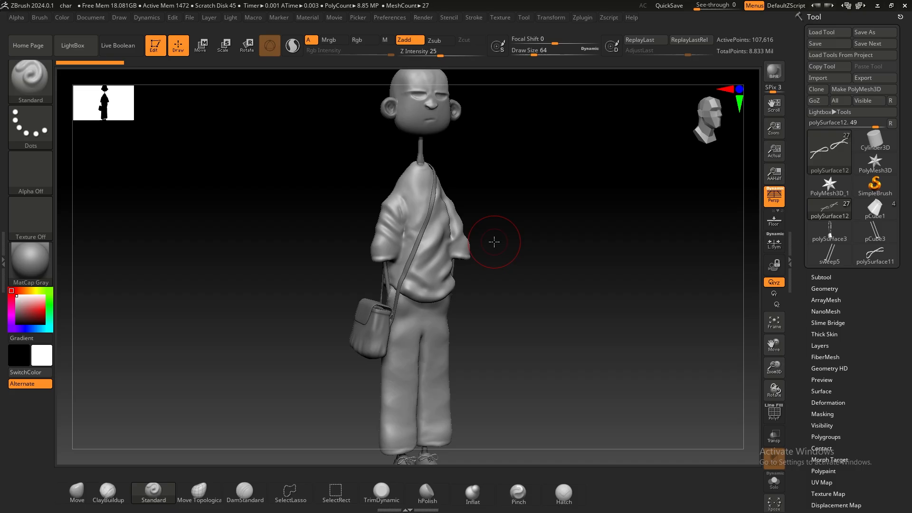
{"action": "left_click_drag", "start_coordinate": [492, 242], "coordinate": [520, 246], "text": "alt"}
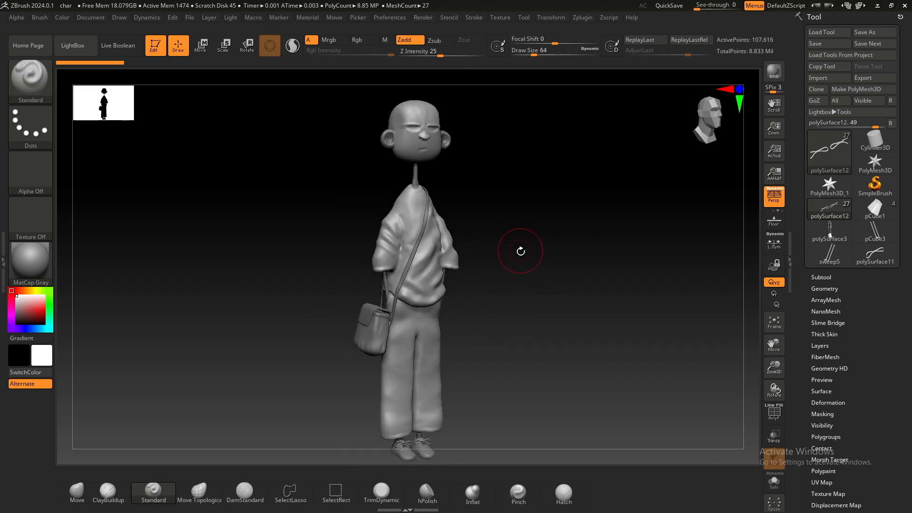
{"action": "left_click_drag", "start_coordinate": [524, 250], "coordinate": [546, 255]}
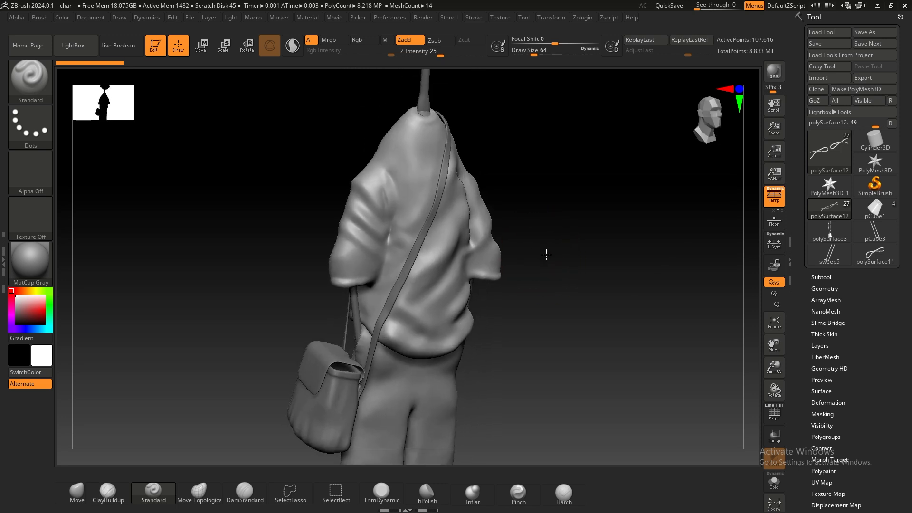
{"action": "left_click", "coordinate": [397, 202], "text": "alt"}
{"action": "left_click_drag", "start_coordinate": [540, 209], "coordinate": [526, 205]}
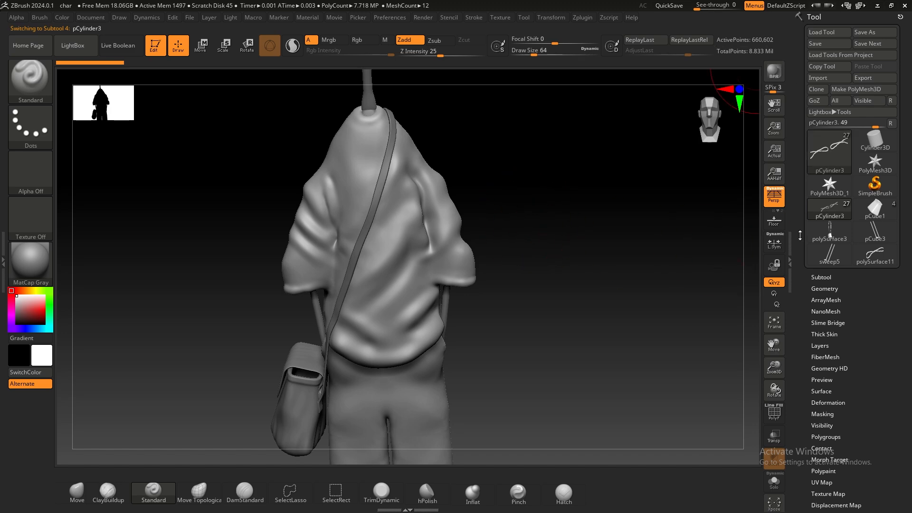
{"action": "left_click", "coordinate": [820, 278]}
{"action": "left_click_drag", "start_coordinate": [869, 277], "coordinate": [869, 210]}
{"action": "scroll", "coordinate": [886, 283], "scroll_direction": "down", "scroll_amount": 1}
{"action": "scroll", "coordinate": [877, 278], "scroll_direction": "down", "scroll_amount": 2}
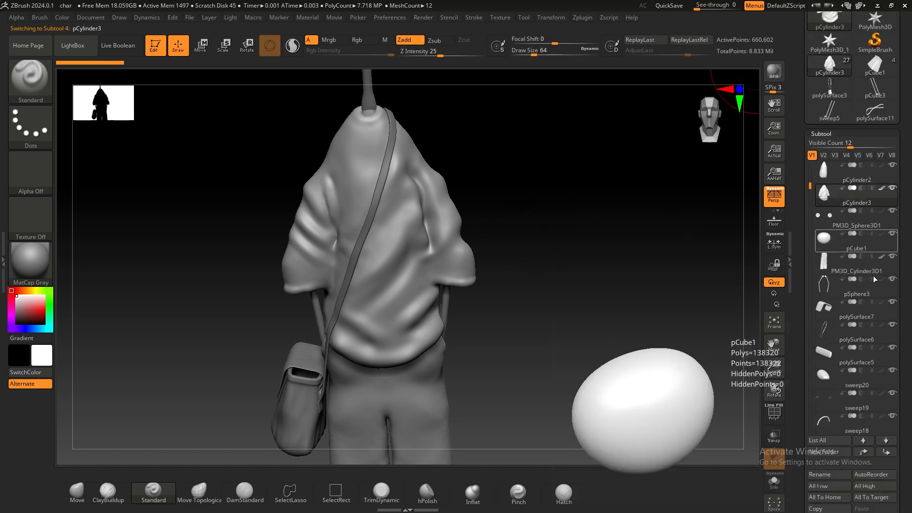
Rename the shirt subtool as shirt_high
{"action": "left_click_drag", "start_coordinate": [515, 209], "coordinate": [564, 201]}
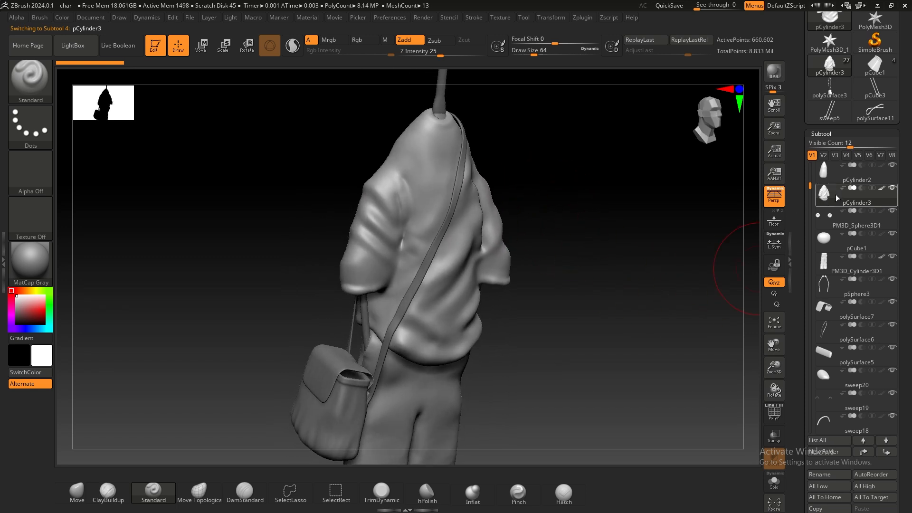
{"action": "mouse_move", "coordinate": [858, 211]}
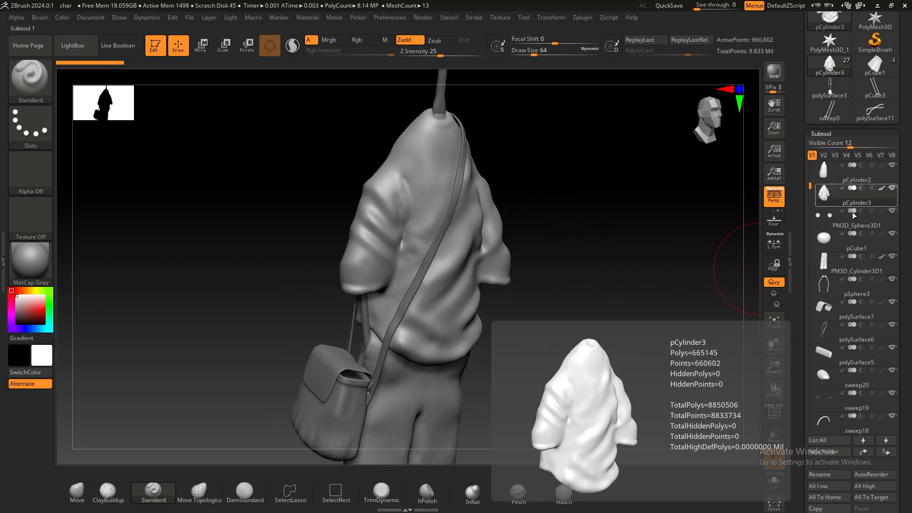
{"action": "scroll", "coordinate": [850, 308], "scroll_direction": "down", "scroll_amount": 3}
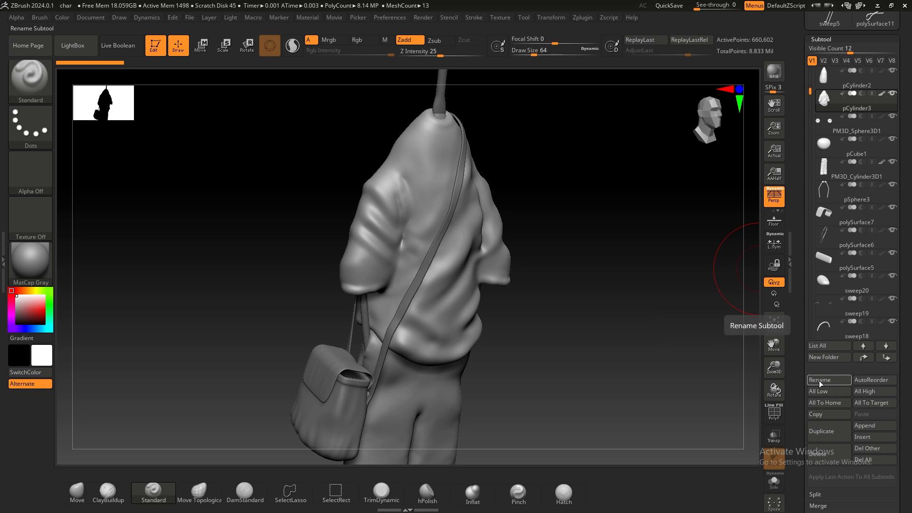
{"action": "left_click", "coordinate": [823, 380]}
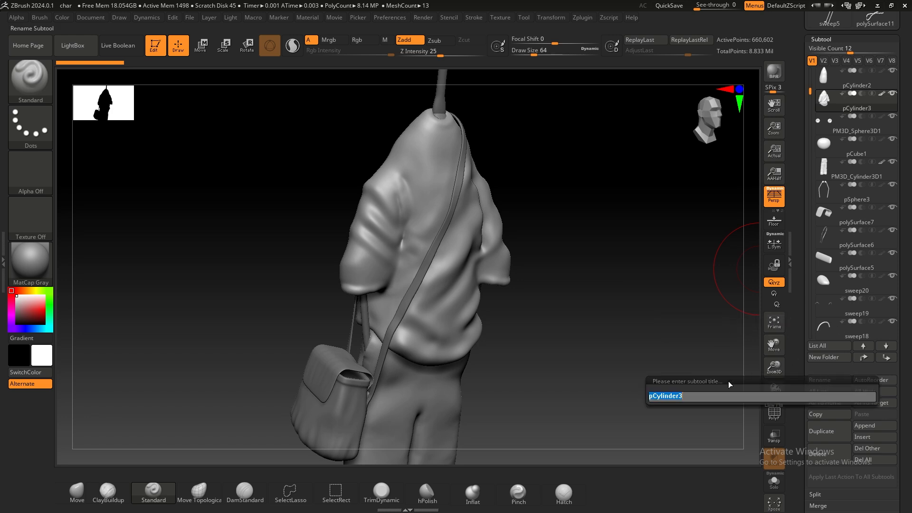
{"action": "double_click", "coordinate": [694, 397]}
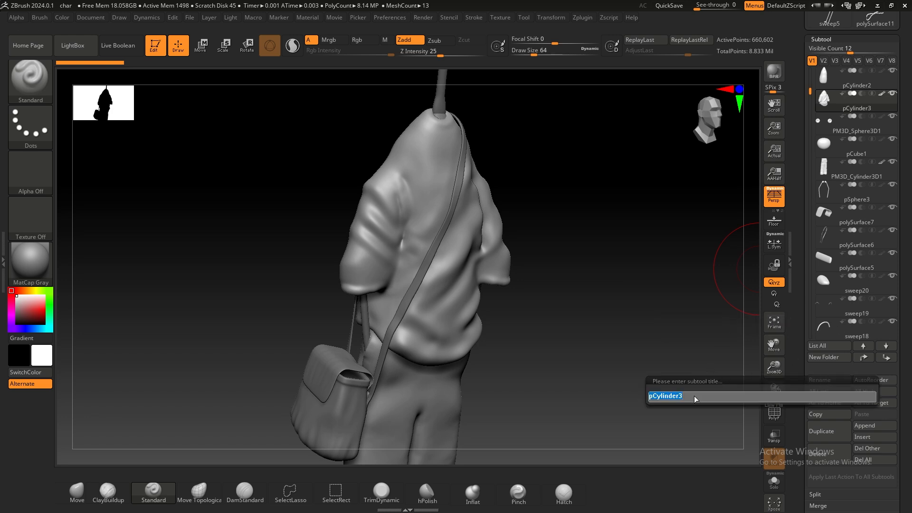
{"action": "type", "text": "shirt"}
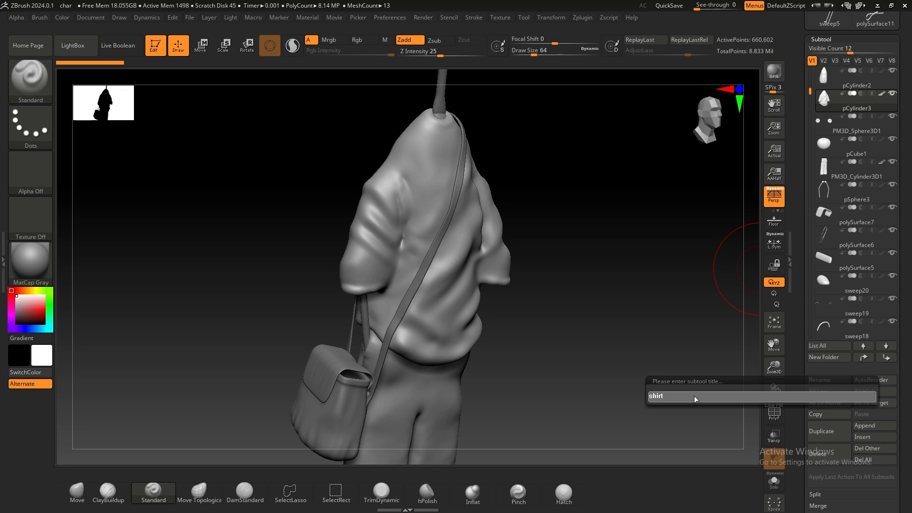
{"action": "type", "text": "_high"}
{"action": "key", "text": "Return"}
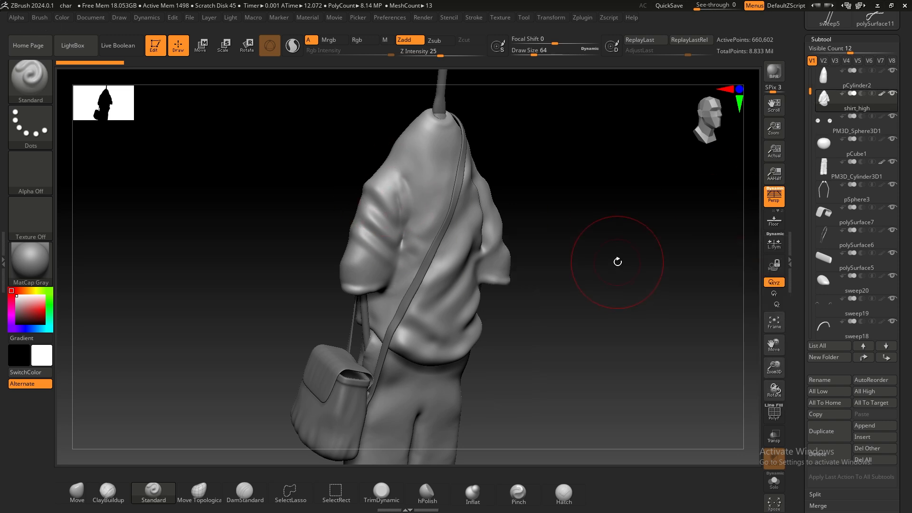
Select the shoulder strap of the bag and rename its subtool as bagstrip_high
{"action": "left_click_drag", "start_coordinate": [594, 299], "coordinate": [570, 282]}
{"action": "left_click", "coordinate": [401, 286], "text": "alt"}
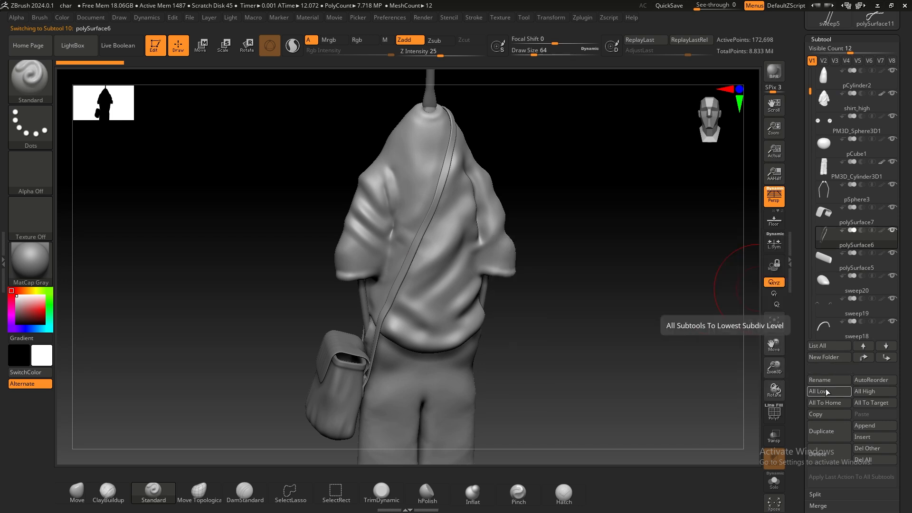
{"action": "left_click", "coordinate": [824, 380]}
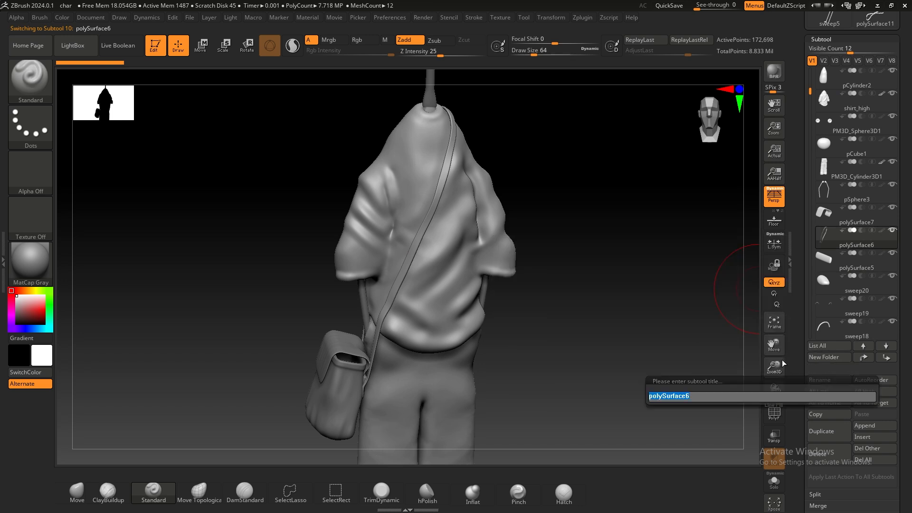
{"action": "type", "text": "bagstrip"}
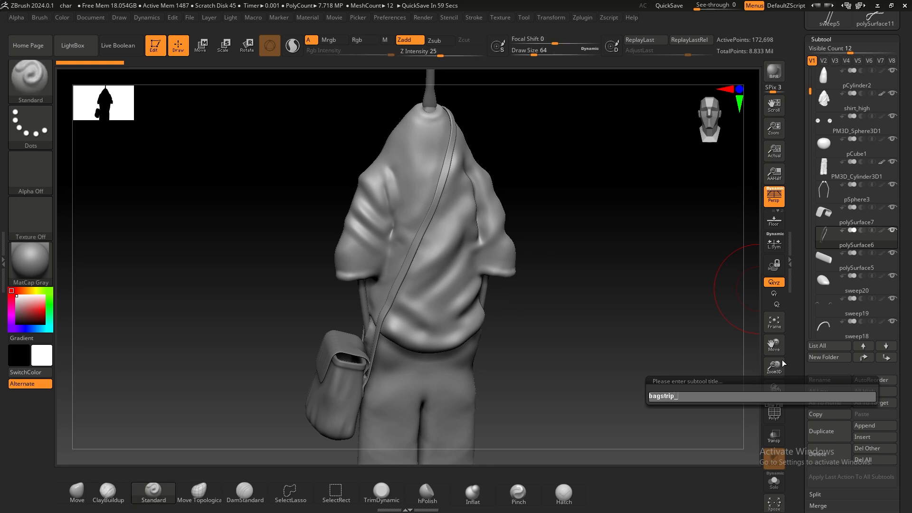
{"action": "type", "text": "_high"}
{"action": "key", "text": "Return"}
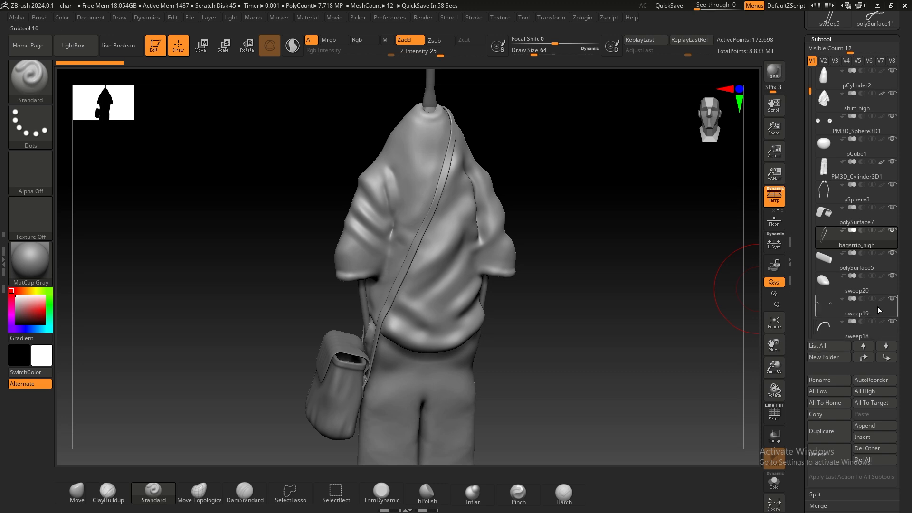
{"action": "mouse_move", "coordinate": [850, 294]}
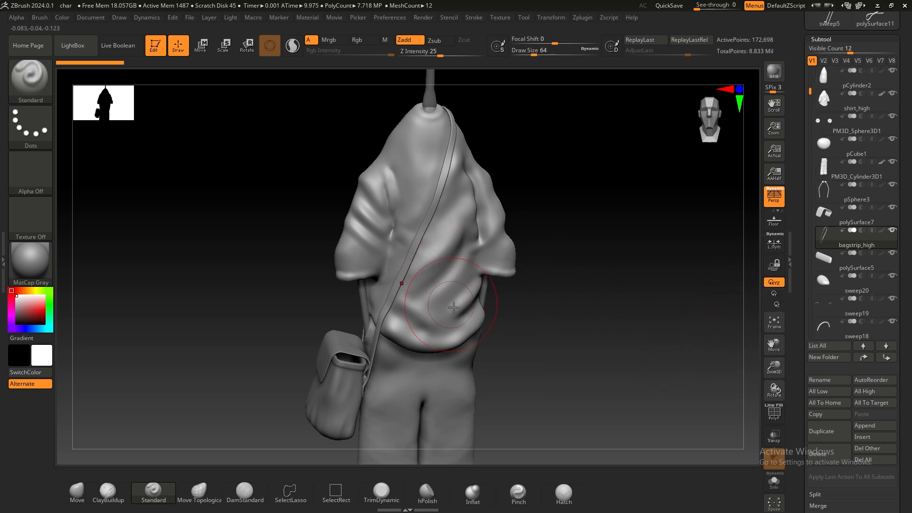
Switch to Maya with the low-poly character scene uv.mb
{"action": "mouse_move", "coordinate": [604, 287]}
{"action": "left_mouse_down"}
{"action": "mouse_move", "coordinate": [621, 269]}
{"action": "mouse_move", "coordinate": [561, 256]}
{"action": "left_mouse_up"}
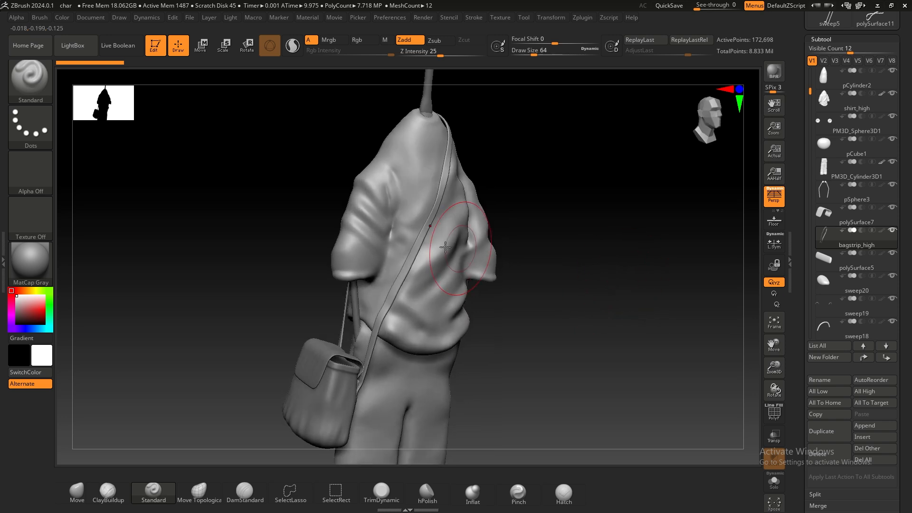
{"action": "left_click_drag", "start_coordinate": [560, 360], "coordinate": [592, 274], "text": "alt"}
{"action": "left_click_drag", "start_coordinate": [593, 274], "coordinate": [551, 306]}
{"action": "left_click_drag", "start_coordinate": [698, 321], "coordinate": [423, 319]}
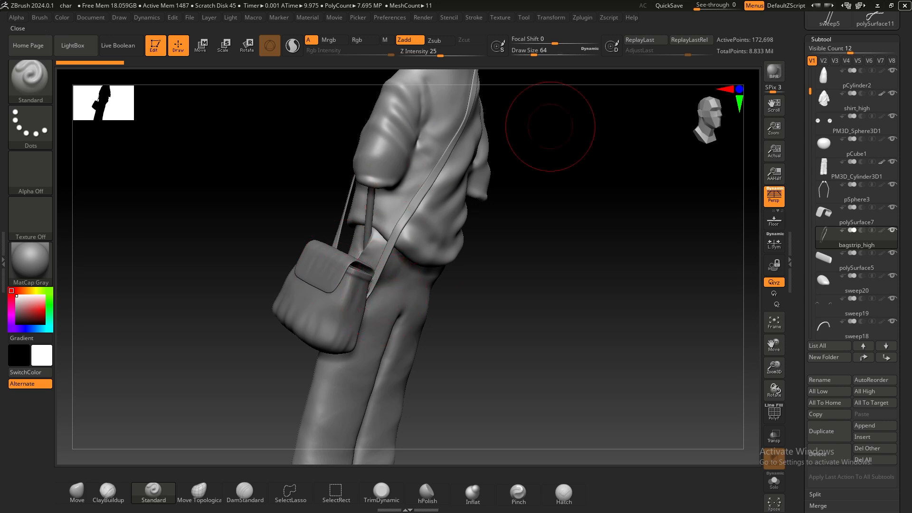
{"action": "left_click", "coordinate": [905, 5]}
{"action": "left_click", "coordinate": [473, 281]}
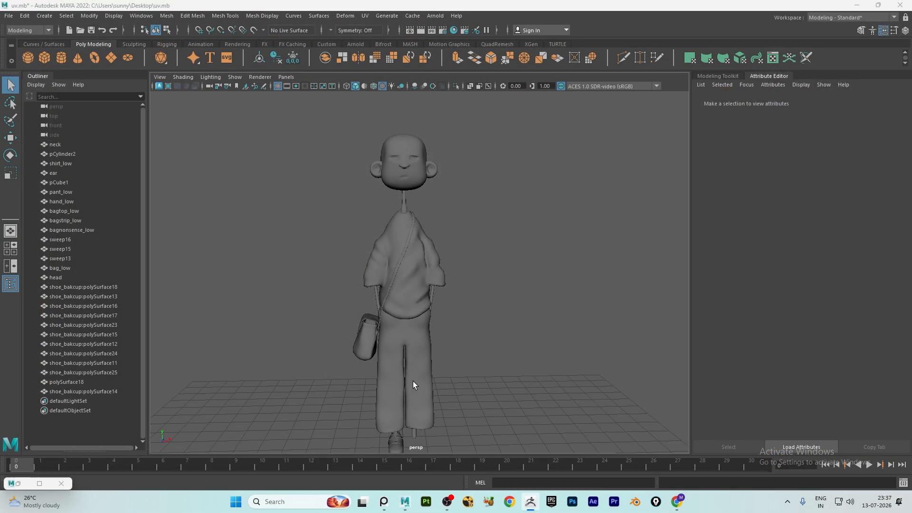
Examine the low-poly character in the Maya scene from several angles and distances
{"action": "left_click_drag", "start_coordinate": [477, 335], "coordinate": [534, 297], "text": "alt"}
{"action": "middle_click_drag", "start_coordinate": [534, 297], "coordinate": [494, 244], "text": "alt"}
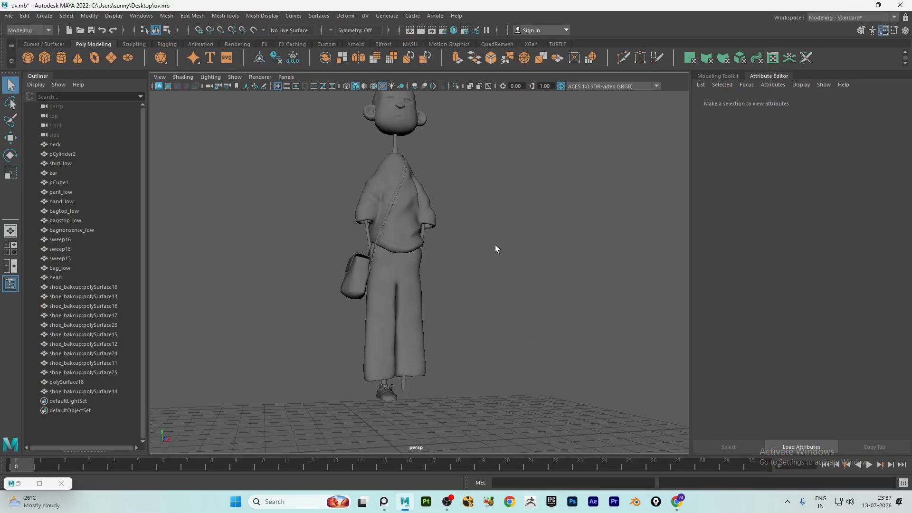
{"action": "left_click_drag", "start_coordinate": [495, 244], "coordinate": [498, 246], "text": "alt"}
{"action": "left_click_drag", "start_coordinate": [480, 158], "coordinate": [329, 295]}
{"action": "scroll", "coordinate": [449, 183], "scroll_direction": "up", "scroll_amount": 3}
{"action": "left_click_drag", "start_coordinate": [449, 182], "coordinate": [510, 200], "text": "alt"}
{"action": "scroll", "coordinate": [406, 204], "scroll_direction": "up", "scroll_amount": 3}
{"action": "left_click", "coordinate": [546, 272]}
{"action": "left_click_drag", "start_coordinate": [545, 272], "coordinate": [409, 204], "text": "alt"}
{"action": "scroll", "coordinate": [426, 307], "scroll_direction": "down", "scroll_amount": 5}
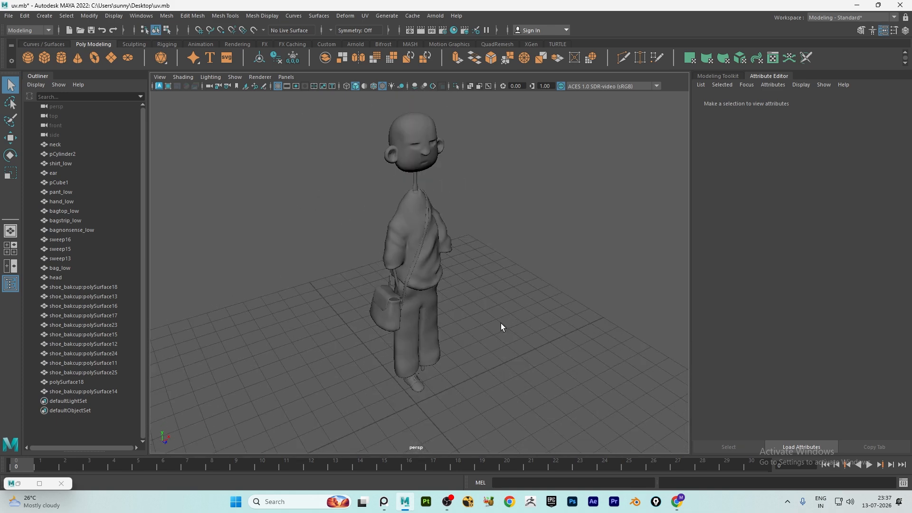
Select the bag body and examine the bag_low mesh and its object name
{"action": "left_click_drag", "start_coordinate": [492, 331], "coordinate": [494, 309], "text": "alt"}
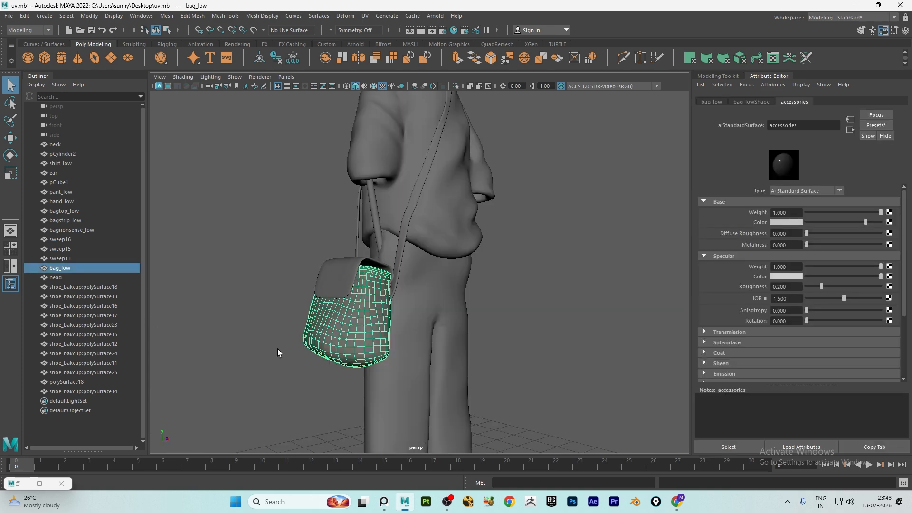
{"action": "left_click_drag", "start_coordinate": [321, 375], "coordinate": [314, 352], "text": "alt"}
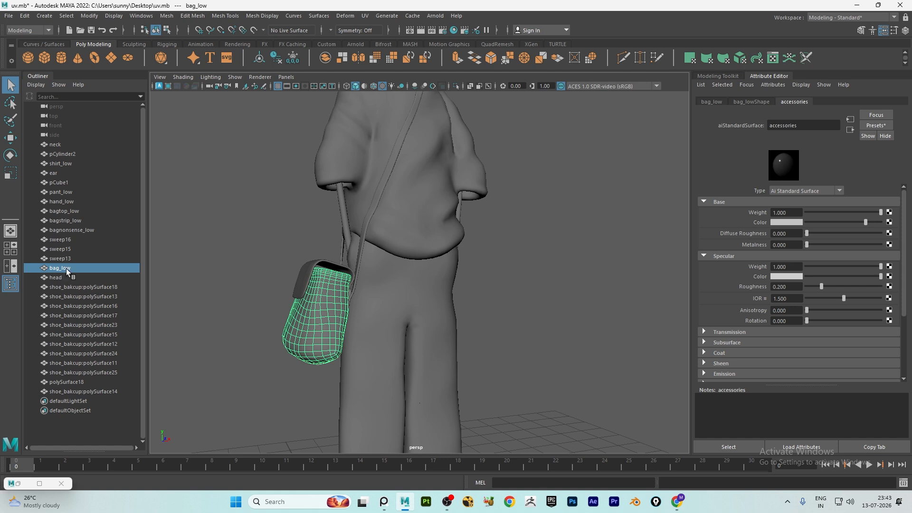
{"action": "left_click_drag", "start_coordinate": [261, 330], "coordinate": [399, 394], "text": "alt"}
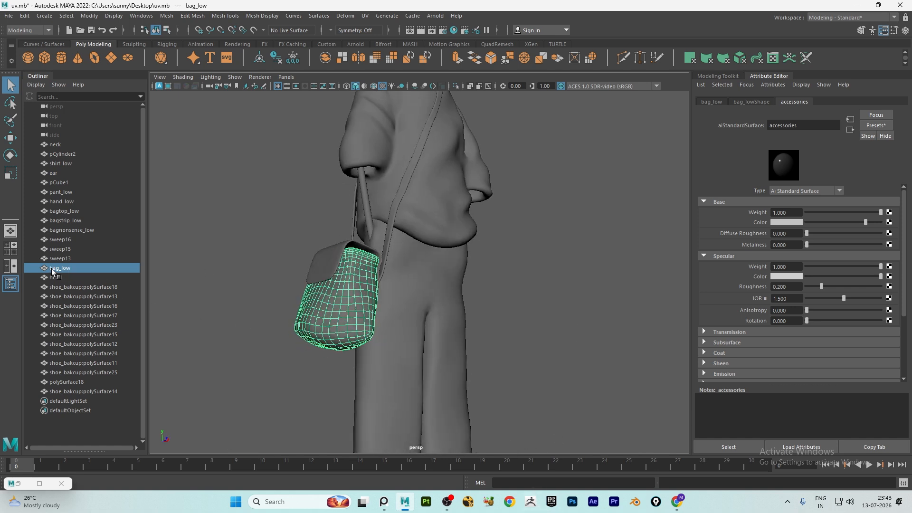
{"action": "scroll", "coordinate": [375, 306], "scroll_direction": "up", "scroll_amount": 5}
{"action": "scroll", "coordinate": [372, 299], "scroll_direction": "down", "scroll_amount": 8}
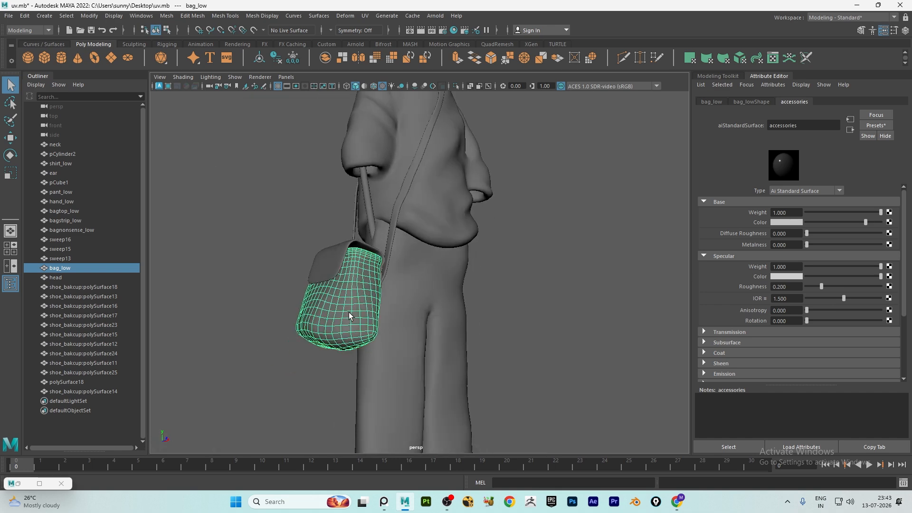
{"action": "scroll", "coordinate": [349, 297], "scroll_direction": "up", "scroll_amount": 4}
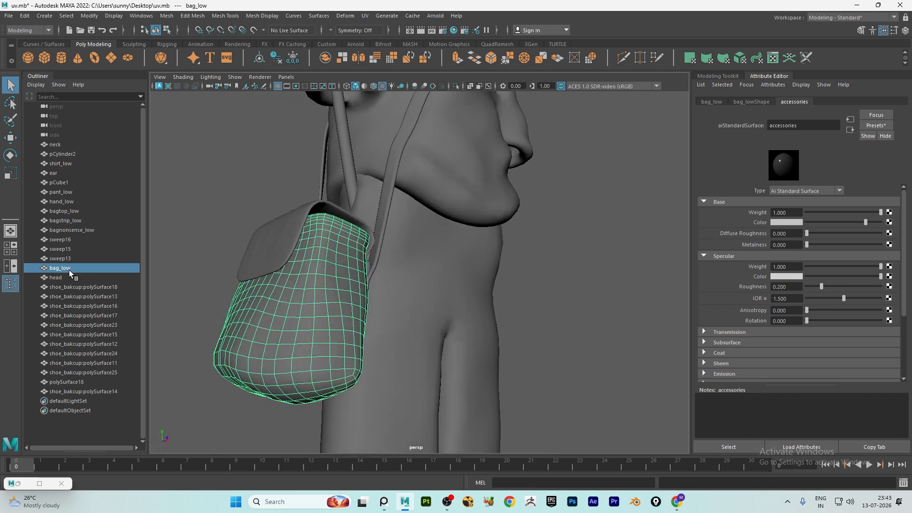
{"action": "scroll", "coordinate": [263, 264], "scroll_direction": "down", "scroll_amount": 4}
{"action": "mouse_move", "coordinate": [366, 294]}
{"action": "left_mouse_down", "text": "alt"}
{"action": "mouse_move", "coordinate": [400, 319]}
{"action": "mouse_move", "coordinate": [363, 290]}
{"action": "left_mouse_up", "text": "alt"}
{"action": "scroll", "coordinate": [385, 310], "scroll_direction": "up", "scroll_amount": 3}
{"action": "scroll", "coordinate": [385, 310], "scroll_direction": "up", "scroll_amount": 4}
{"action": "scroll", "coordinate": [362, 291], "scroll_direction": "down", "scroll_amount": 5}
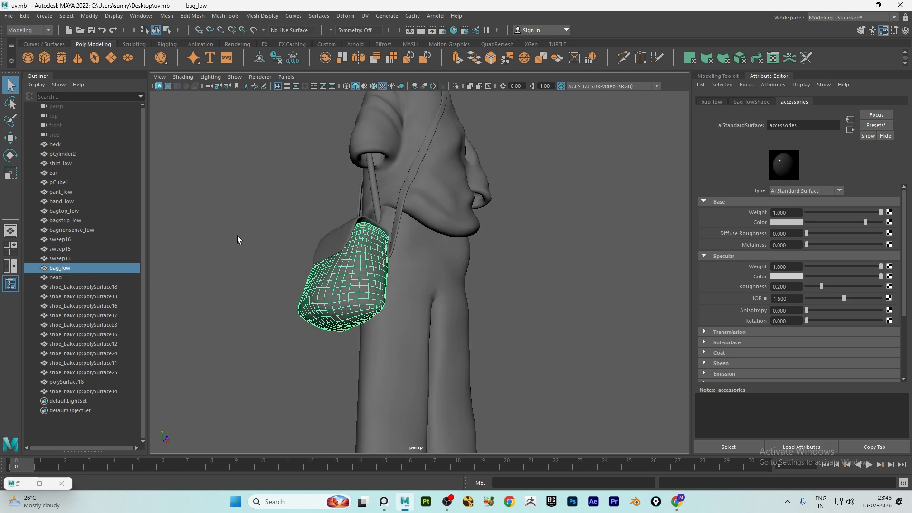
{"action": "scroll", "coordinate": [237, 240], "scroll_direction": "down", "scroll_amount": 5}
{"action": "scroll", "coordinate": [289, 269], "scroll_direction": "up", "scroll_amount": 3}
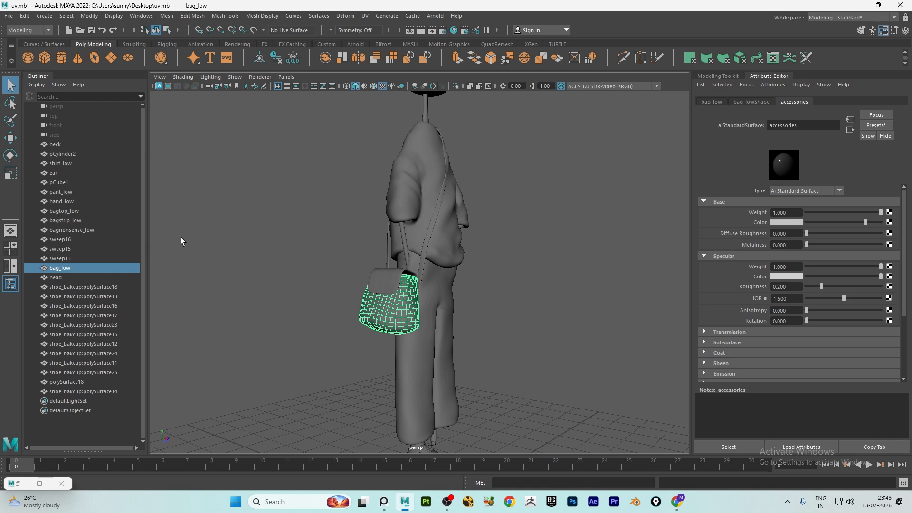
{"action": "scroll", "coordinate": [332, 247], "scroll_direction": "up", "scroll_amount": 4}
{"action": "scroll", "coordinate": [497, 224], "scroll_direction": "down", "scroll_amount": 3}
{"action": "left_click_drag", "start_coordinate": [497, 224], "coordinate": [451, 236], "text": "alt"}
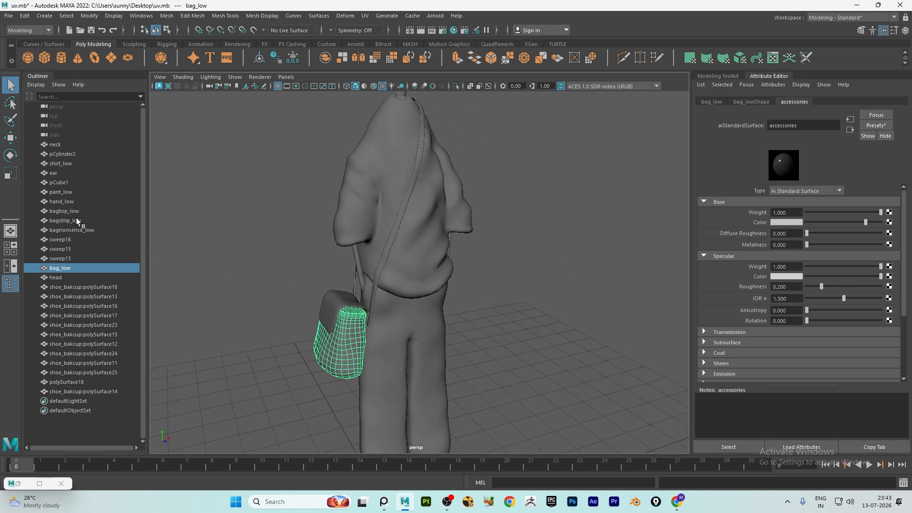
Check the _low naming of the pants, bag strap, clothing and bag pieces by selecting them in the scene
{"action": "left_click", "coordinate": [55, 189]}
{"action": "scroll", "coordinate": [414, 283], "scroll_direction": "down", "scroll_amount": 3}
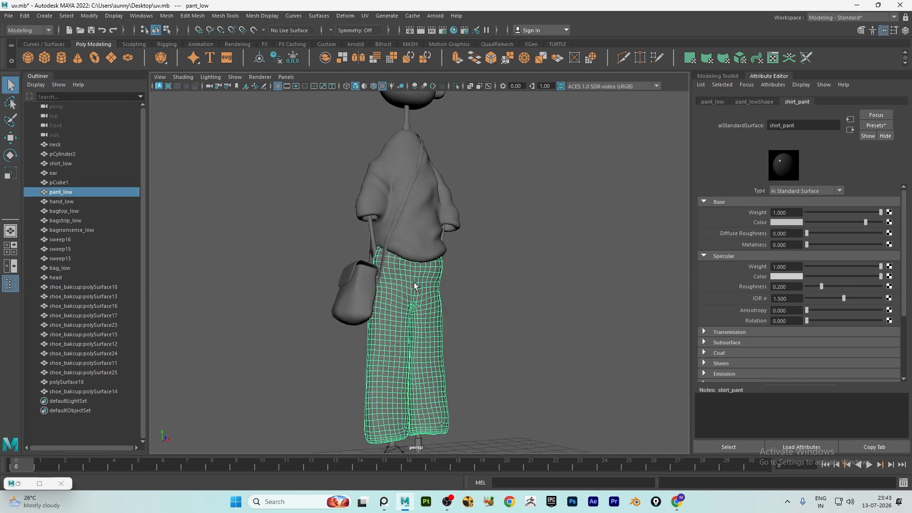
{"action": "left_click_drag", "start_coordinate": [414, 282], "coordinate": [385, 264], "text": "alt"}
{"action": "left_click", "coordinate": [65, 221]}
{"action": "scroll", "coordinate": [163, 245], "scroll_direction": "up", "scroll_amount": 3}
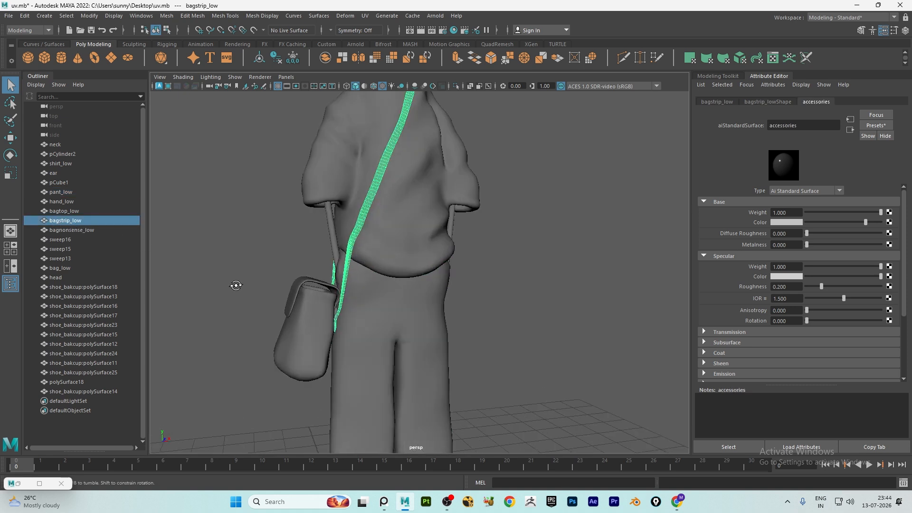
{"action": "left_click_drag", "start_coordinate": [236, 285], "coordinate": [335, 247], "text": "alt"}
{"action": "left_click", "coordinate": [338, 241]}
{"action": "left_click_drag", "start_coordinate": [250, 191], "coordinate": [305, 247]}
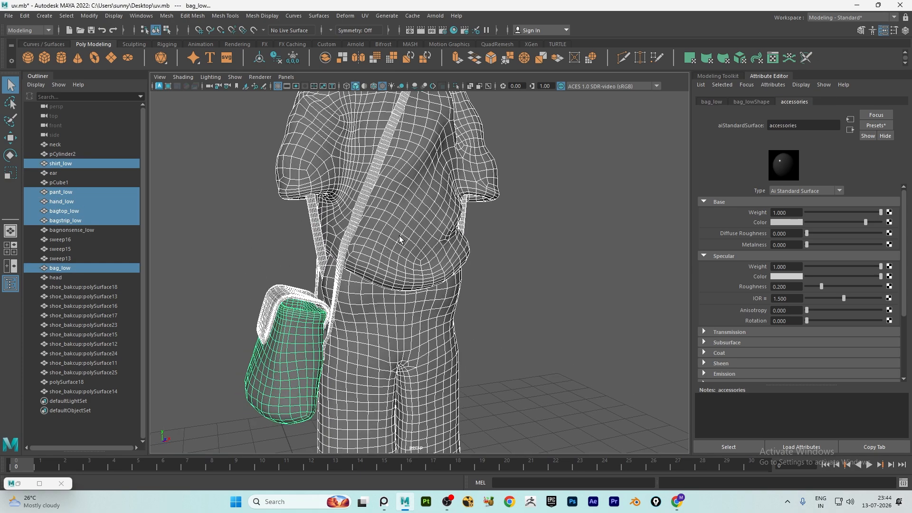
Clear the selection and examine the character's trouser legs, leg ends and laced shoe up close
{"action": "scroll", "coordinate": [398, 240], "scroll_direction": "down", "scroll_amount": 6}
{"action": "left_click_drag", "start_coordinate": [399, 240], "coordinate": [460, 314], "text": "alt"}
{"action": "middle_click_drag", "start_coordinate": [460, 314], "coordinate": [460, 290], "text": "alt"}
{"action": "scroll", "coordinate": [459, 289], "scroll_direction": "up", "scroll_amount": 3}
{"action": "scroll", "coordinate": [460, 290], "scroll_direction": "down", "scroll_amount": 2}
{"action": "left_click_drag", "start_coordinate": [460, 290], "coordinate": [442, 254], "text": "alt"}
{"action": "scroll", "coordinate": [404, 259], "scroll_direction": "up", "scroll_amount": 5}
{"action": "left_click", "coordinate": [527, 227]}
{"action": "middle_click_drag", "start_coordinate": [375, 327], "coordinate": [423, 245], "text": "alt"}
{"action": "scroll", "coordinate": [423, 245], "scroll_direction": "up", "scroll_amount": 3}
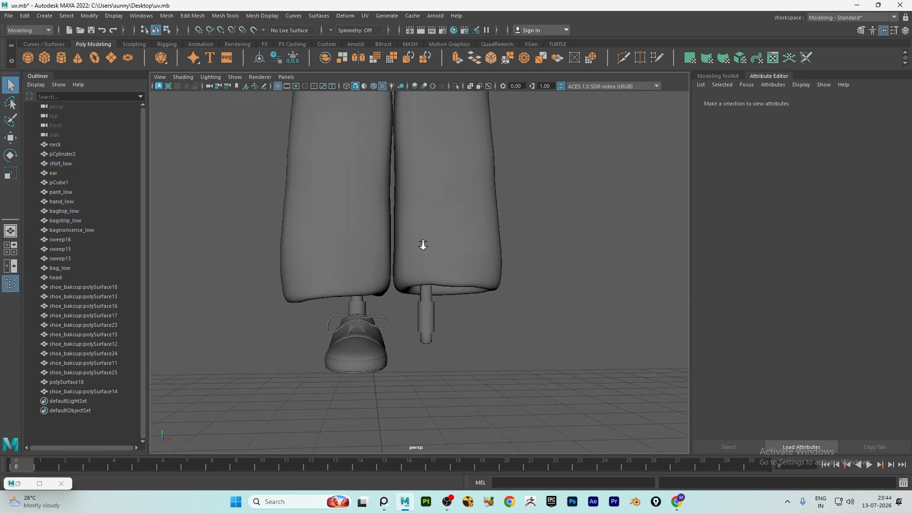
{"action": "scroll", "coordinate": [423, 245], "scroll_direction": "up", "scroll_amount": 3}
{"action": "left_click_drag", "start_coordinate": [423, 245], "coordinate": [406, 286], "text": "alt"}
{"action": "left_click_drag", "start_coordinate": [404, 253], "coordinate": [353, 233], "text": "alt"}
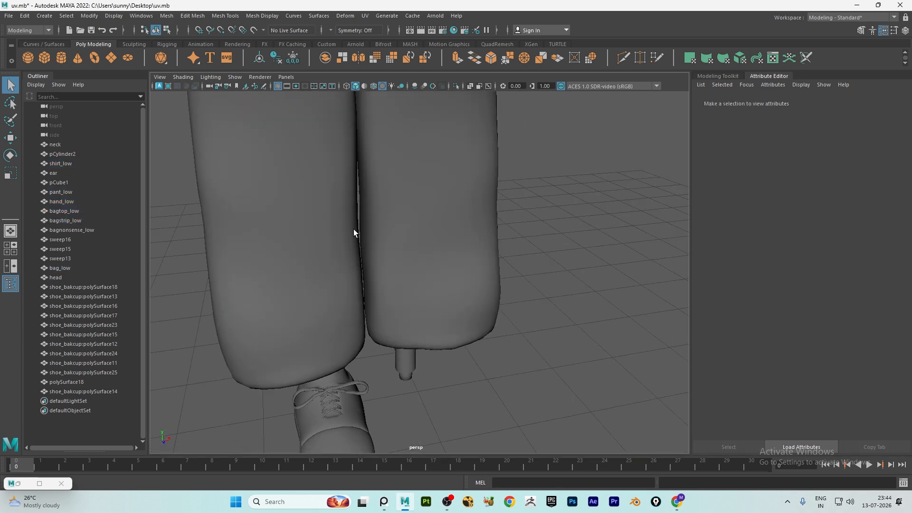
Examine the low-poly character's trouser legs, shoe, bag, strap and whole figure in the Maya scene
{"action": "scroll", "coordinate": [353, 233], "scroll_direction": "down", "scroll_amount": 5}
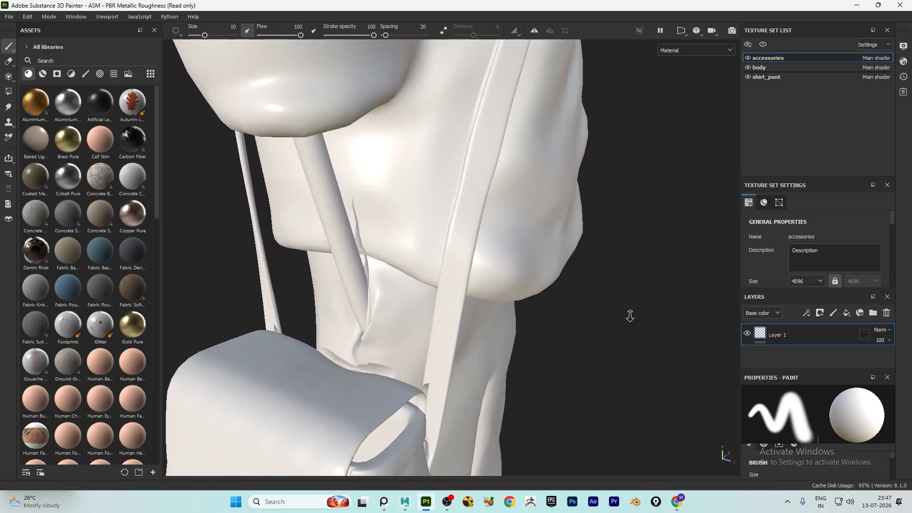
{"action": "right_click_drag", "start_coordinate": [630, 316], "coordinate": [627, 327], "text": "alt"}
{"action": "mouse_move", "coordinate": [627, 327]}
{"action": "left_mouse_down", "text": "alt"}
{"action": "mouse_move", "coordinate": [651, 259]}
{"action": "mouse_move", "coordinate": [616, 311]}
{"action": "left_mouse_up", "text": "alt"}
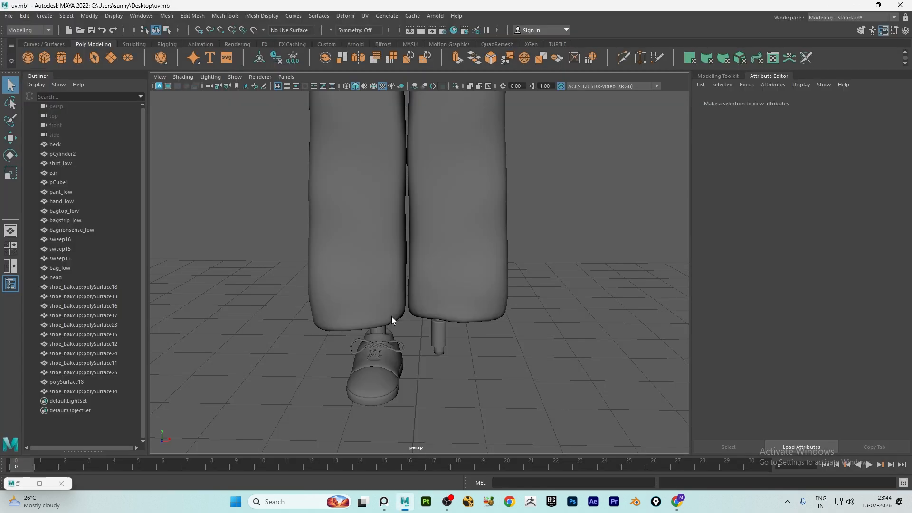
{"action": "scroll", "coordinate": [391, 316], "scroll_direction": "down", "scroll_amount": 4}
{"action": "scroll", "coordinate": [415, 352], "scroll_direction": "up", "scroll_amount": 5}
{"action": "mouse_move", "coordinate": [369, 288]}
{"action": "left_mouse_down", "text": "alt"}
{"action": "mouse_move", "coordinate": [458, 319]}
{"action": "mouse_move", "coordinate": [383, 246]}
{"action": "mouse_move", "coordinate": [352, 249]}
{"action": "left_mouse_up", "text": "alt"}
{"action": "scroll", "coordinate": [444, 337], "scroll_direction": "up", "scroll_amount": 8}
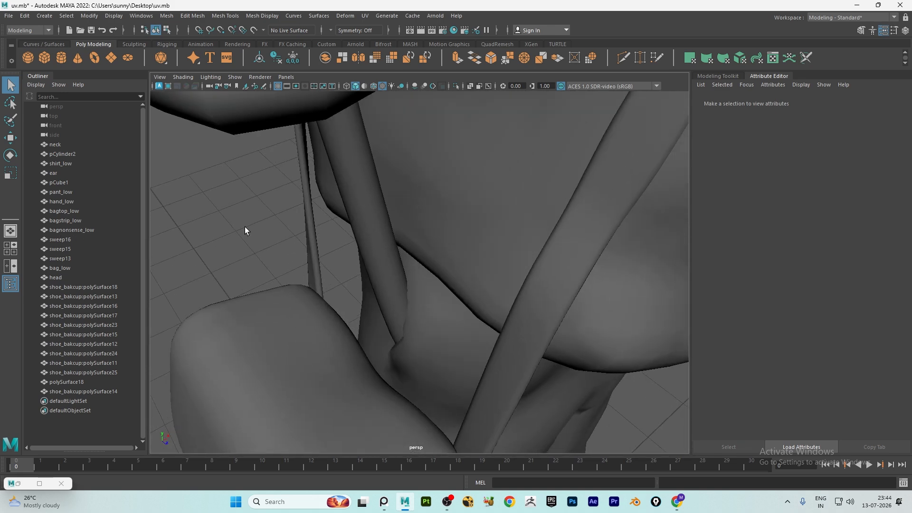
{"action": "scroll", "coordinate": [244, 227], "scroll_direction": "down", "scroll_amount": 5}
{"action": "scroll", "coordinate": [414, 291], "scroll_direction": "up", "scroll_amount": 8}
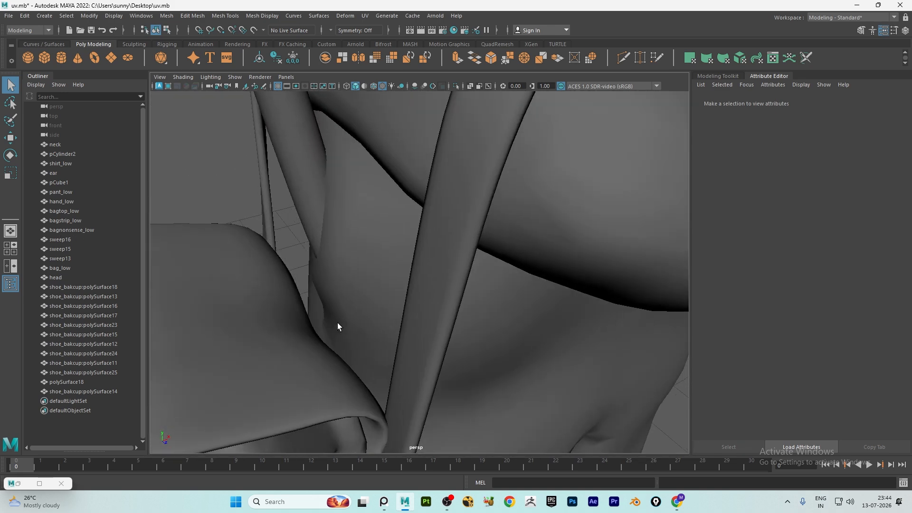
{"action": "scroll", "coordinate": [329, 305], "scroll_direction": "down", "scroll_amount": 6}
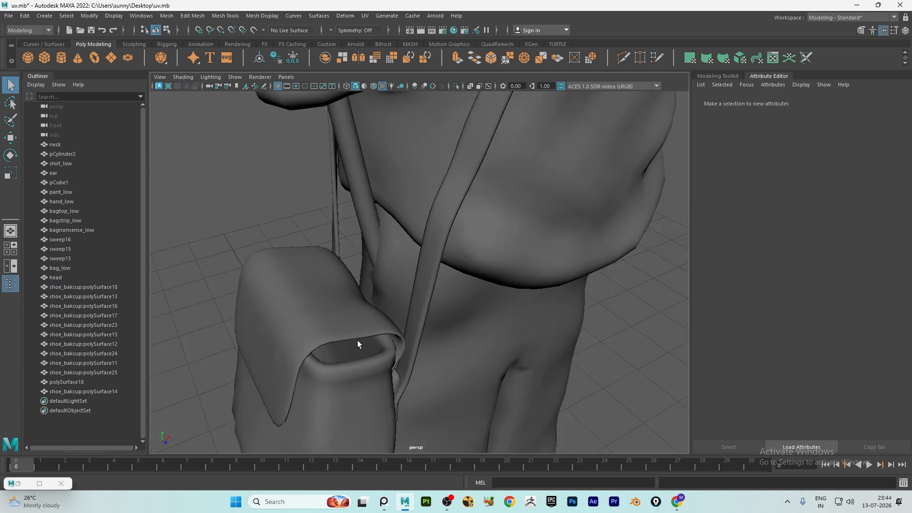
{"action": "left_click_drag", "start_coordinate": [357, 340], "coordinate": [338, 258], "text": "alt"}
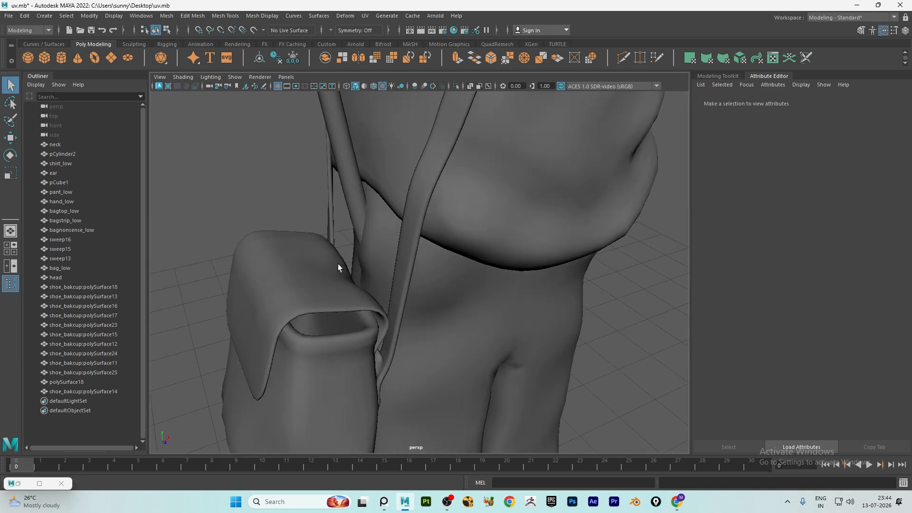
{"action": "scroll", "coordinate": [372, 292], "scroll_direction": "down", "scroll_amount": 8}
{"action": "left_click_drag", "start_coordinate": [381, 305], "coordinate": [425, 250], "text": "alt"}
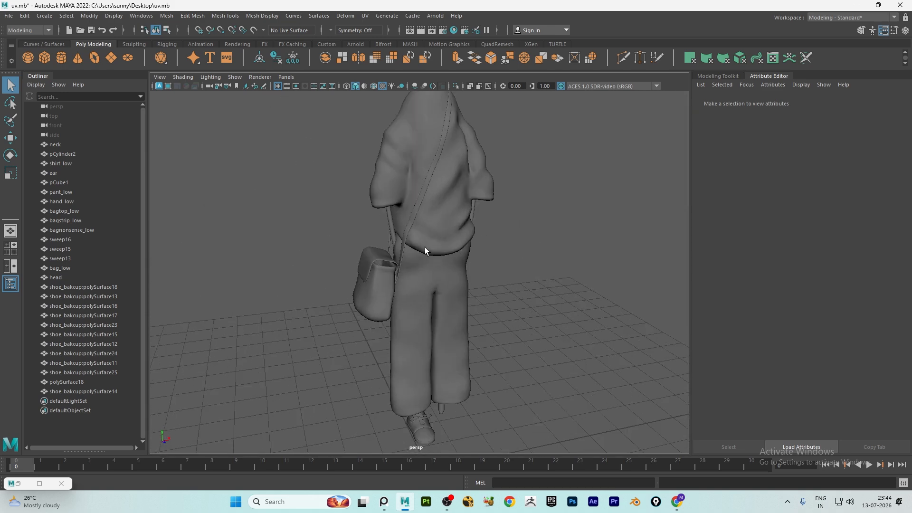
{"action": "scroll", "coordinate": [423, 245], "scroll_direction": "down", "scroll_amount": 8}
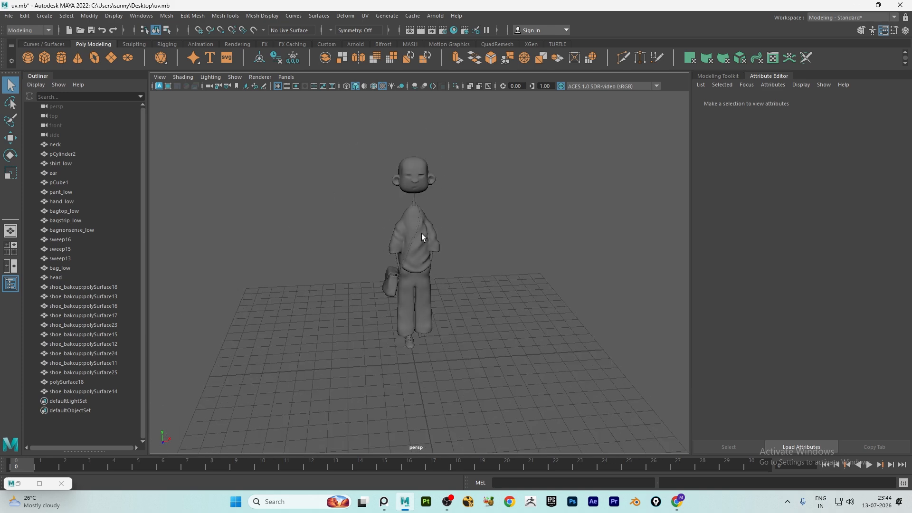
Switch to Substance 3D Painter and create a new project from the low mesh file on the Desktop with a 4096 document resolution
{"action": "left_click", "coordinate": [426, 501]}
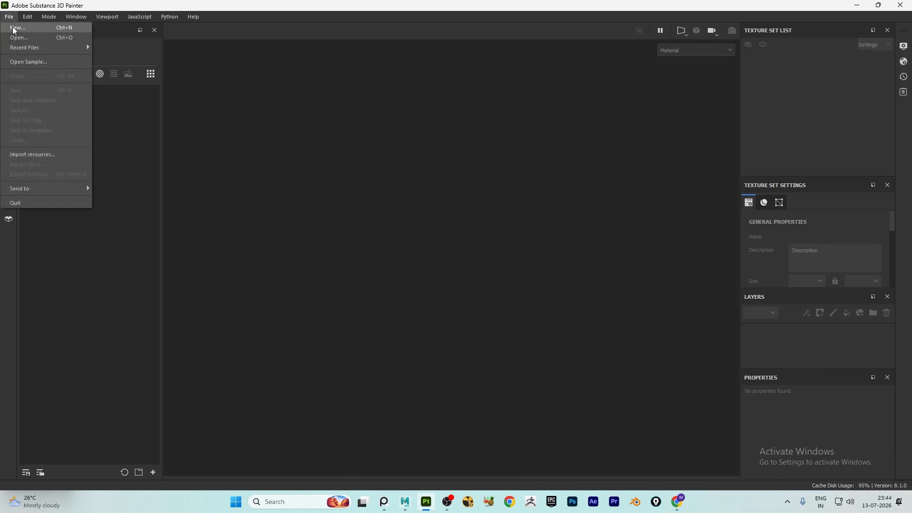
{"action": "left_click", "coordinate": [24, 29]}
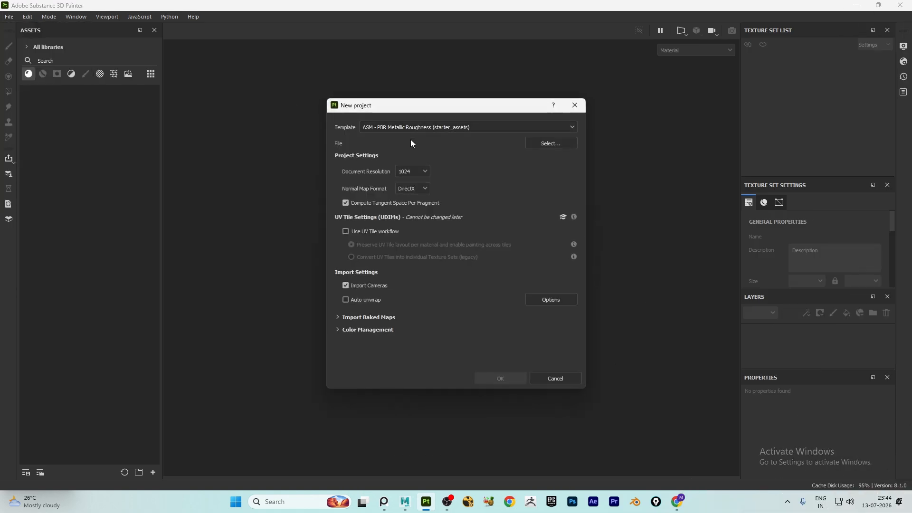
{"action": "left_click", "coordinate": [411, 172]}
{"action": "left_click", "coordinate": [409, 232]}
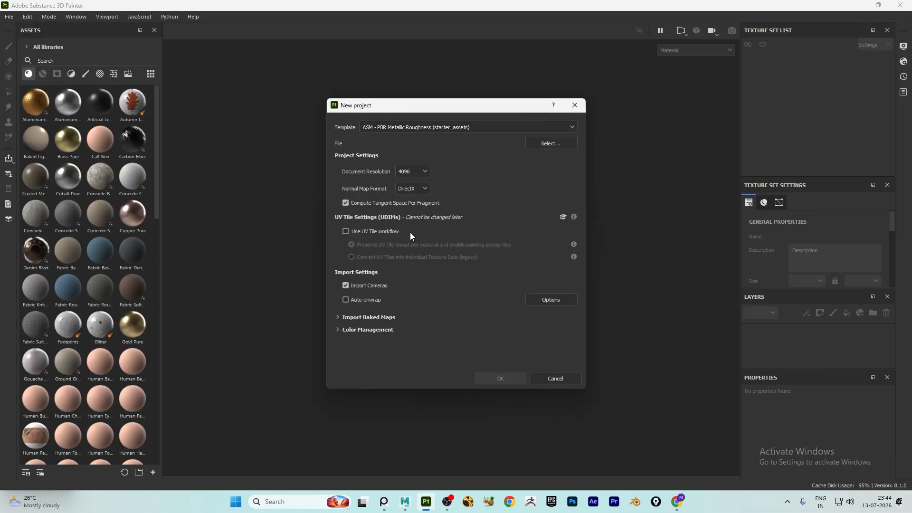
{"action": "left_click", "coordinate": [536, 149]}
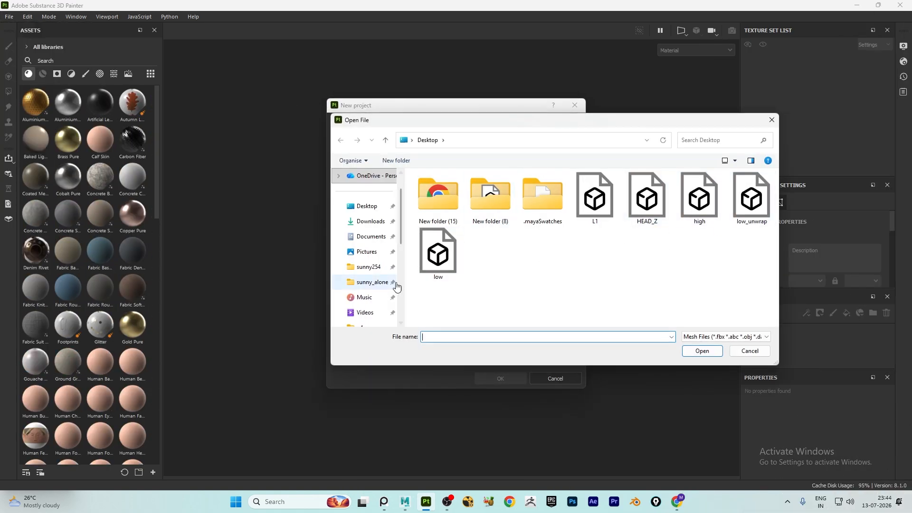
{"action": "left_click", "coordinate": [439, 278]}
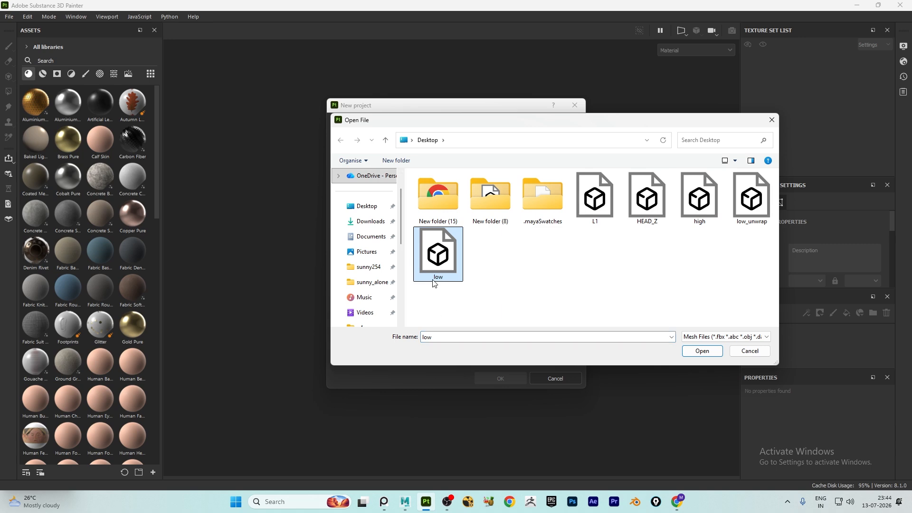
{"action": "left_click", "coordinate": [702, 350]}
{"action": "left_click", "coordinate": [501, 378]}
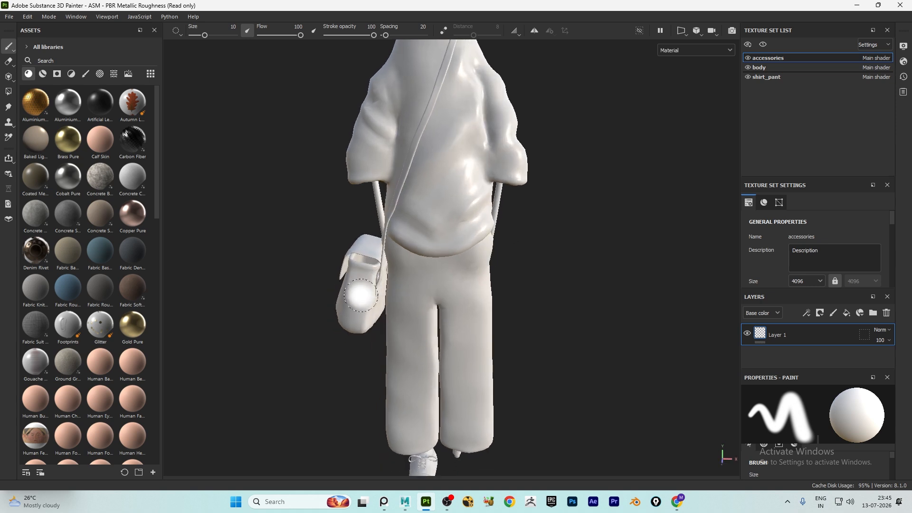
Open the mesh map baking settings and set the output size to 4096 and the dilation width to 110
{"action": "left_click_drag", "start_coordinate": [561, 282], "coordinate": [690, 256], "text": "alt"}
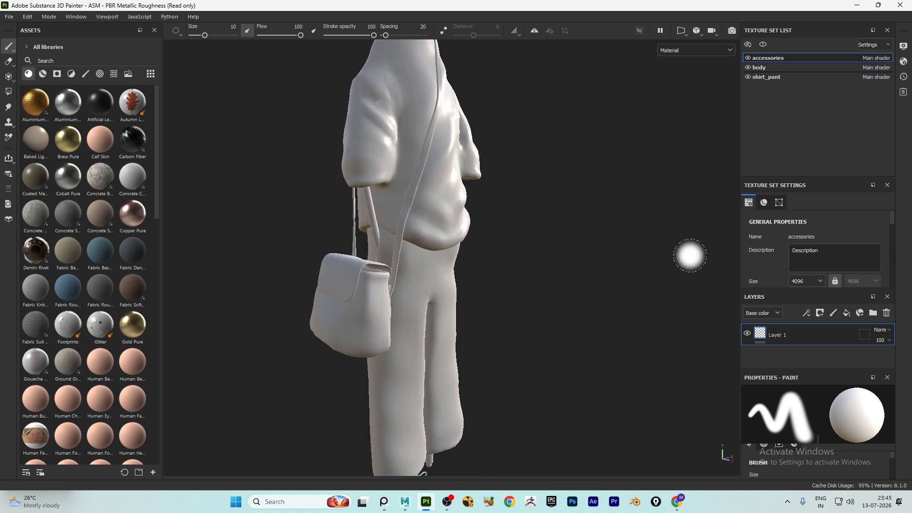
{"action": "mouse_move", "coordinate": [523, 267]}
{"action": "left_mouse_down", "text": "alt"}
{"action": "mouse_move", "coordinate": [537, 262]}
{"action": "mouse_move", "coordinate": [487, 254]}
{"action": "left_mouse_up", "text": "alt"}
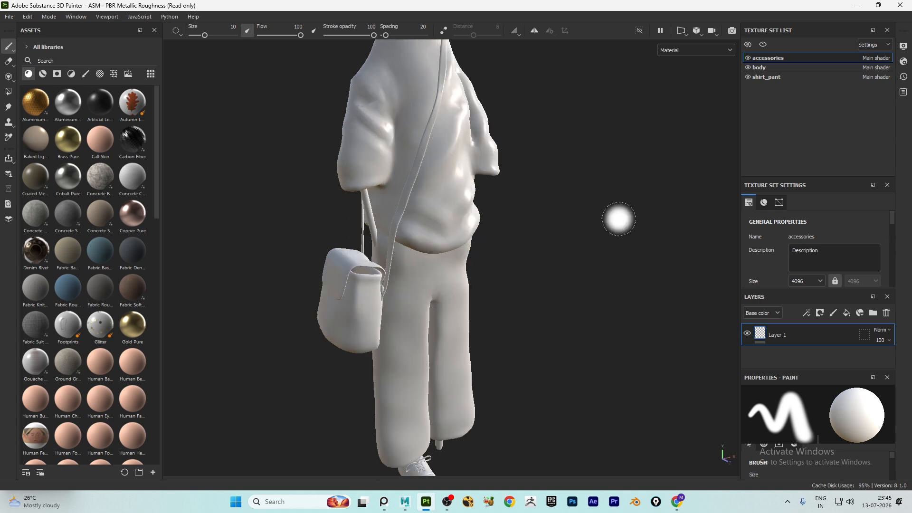
{"action": "left_click", "coordinate": [26, 16]}
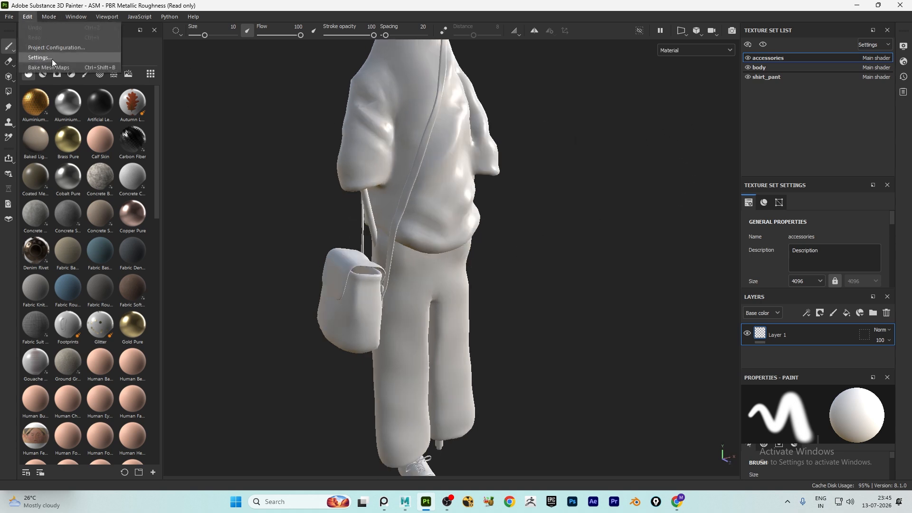
{"action": "left_click", "coordinate": [53, 58]}
{"action": "left_click", "coordinate": [403, 121]}
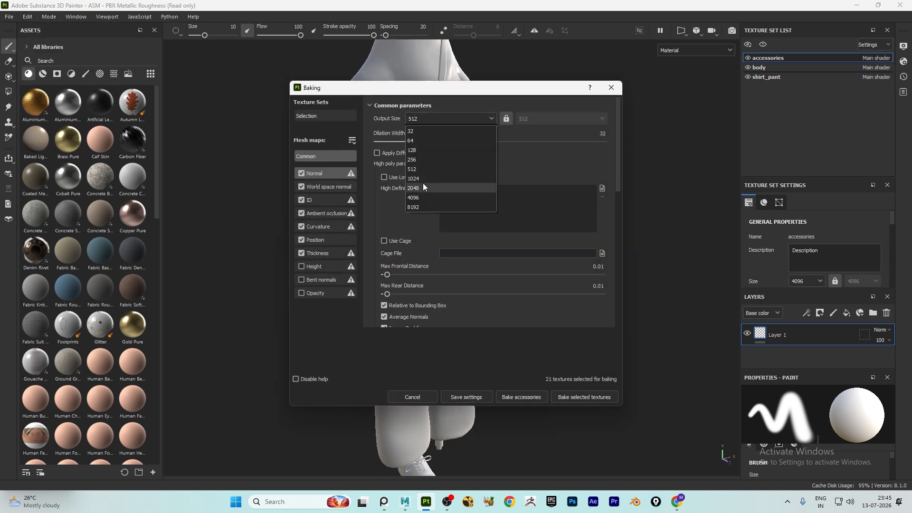
{"action": "left_click", "coordinate": [424, 202]}
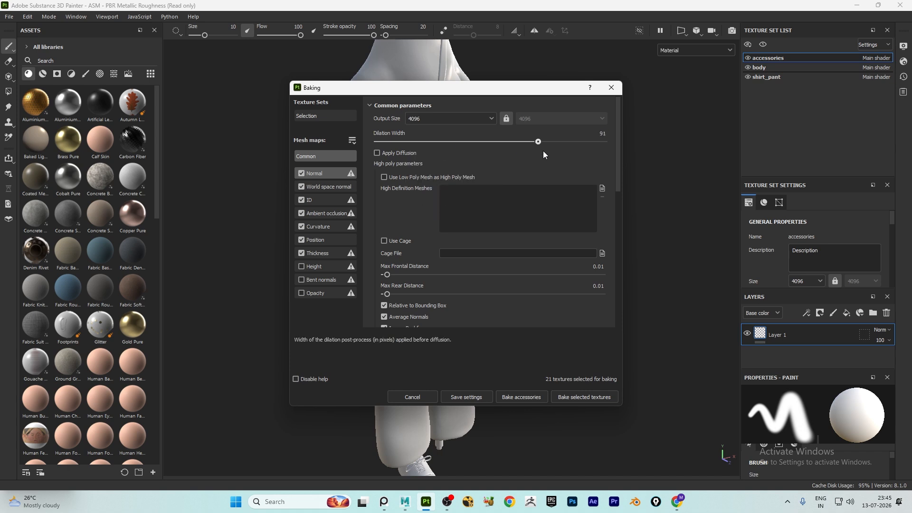
{"action": "left_click_drag", "start_coordinate": [584, 141], "coordinate": [572, 142]}
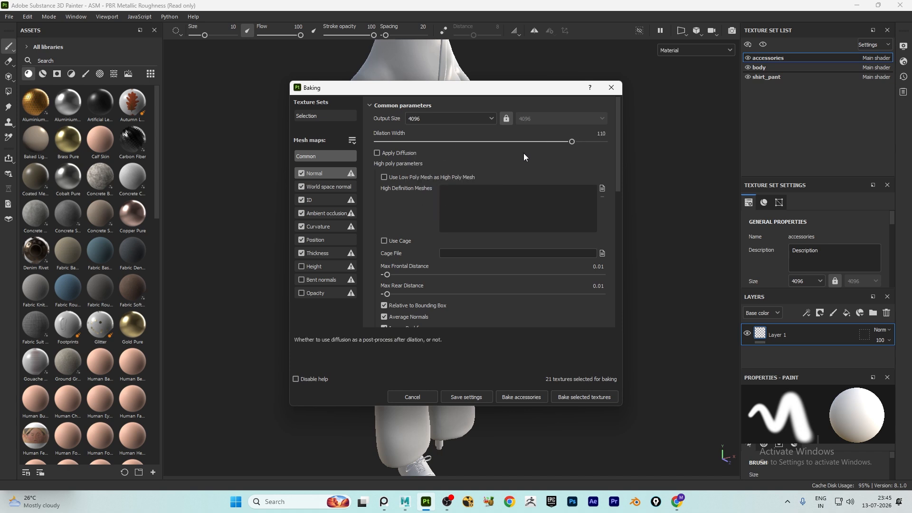
Load the high mesh file from the Desktop as the high definition mesh for baking
{"action": "left_click", "coordinate": [601, 189]}
{"action": "left_click", "coordinate": [665, 190]}
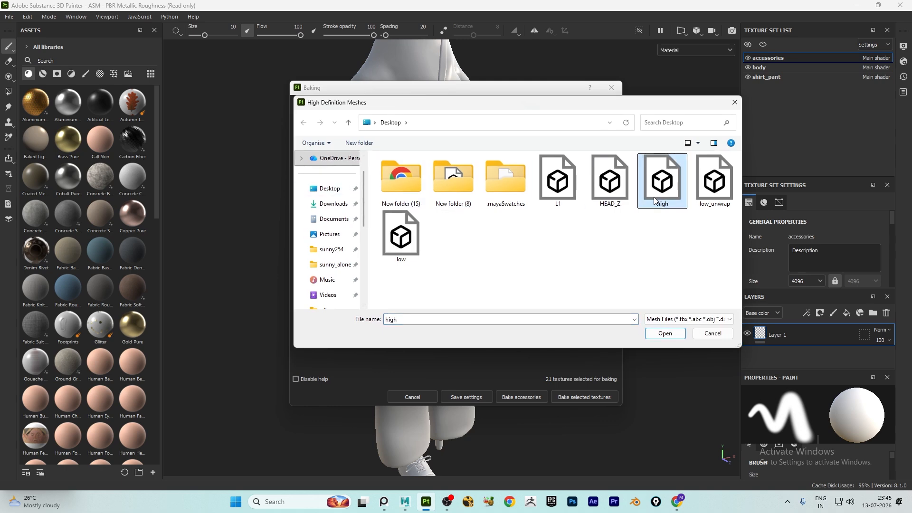
{"action": "left_click", "coordinate": [664, 334]}
Set baking antialiasing to Subsampling 4x4, keep only the Normal map selected, and save the baking settings
{"action": "scroll", "coordinate": [499, 236], "scroll_direction": "down", "scroll_amount": 1}
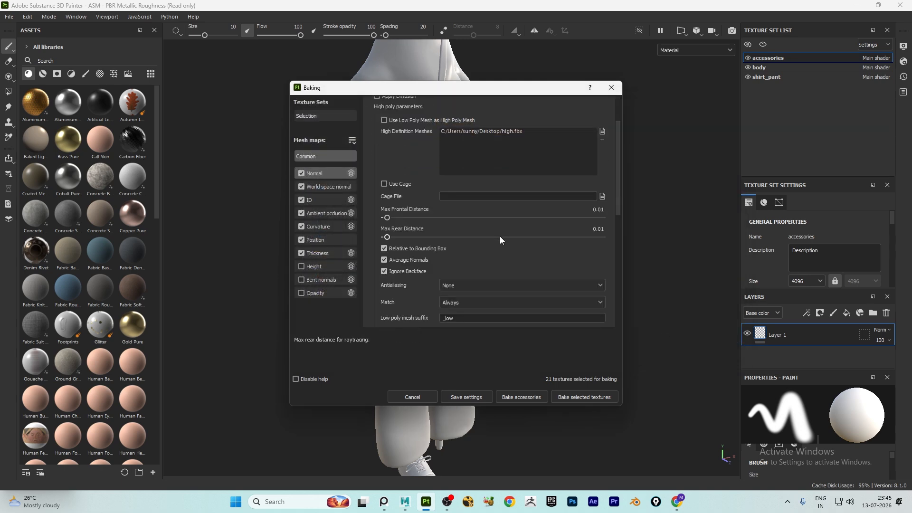
{"action": "left_click", "coordinate": [485, 286]}
{"action": "left_click", "coordinate": [477, 317]}
{"action": "scroll", "coordinate": [503, 274], "scroll_direction": "down", "scroll_amount": 3}
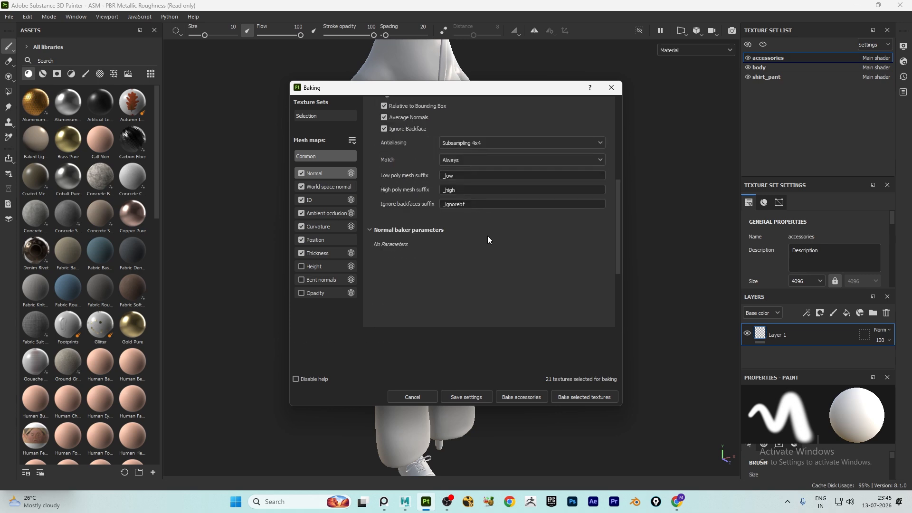
{"action": "scroll", "coordinate": [534, 273], "scroll_direction": "up", "scroll_amount": 3}
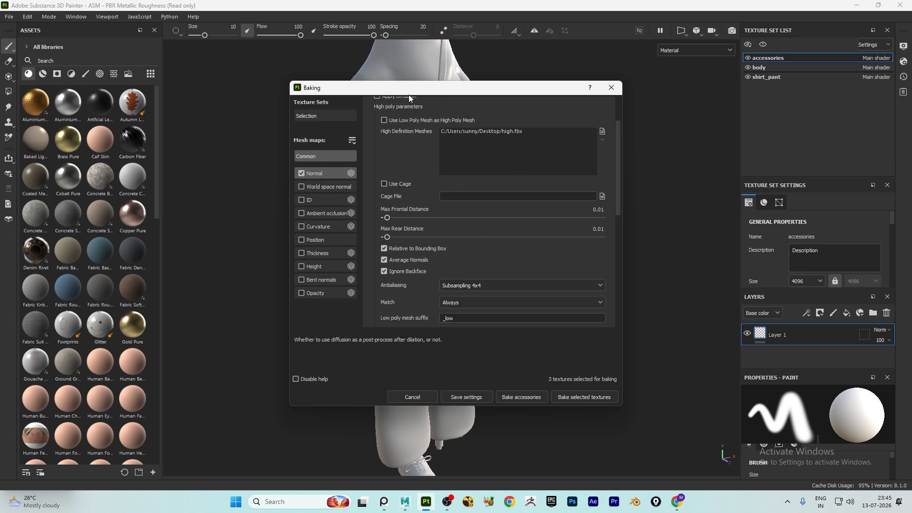
{"action": "left_click_drag", "start_coordinate": [409, 95], "coordinate": [686, 75]}
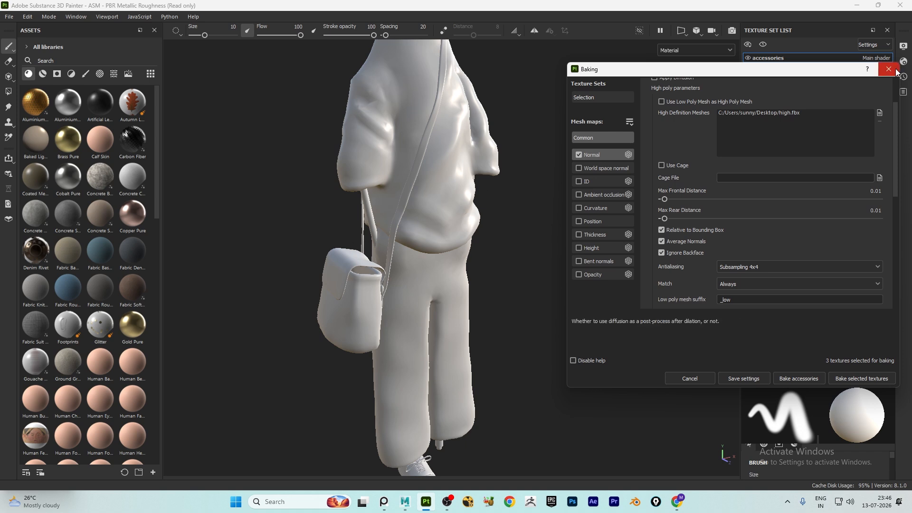
{"action": "left_click", "coordinate": [734, 378]}
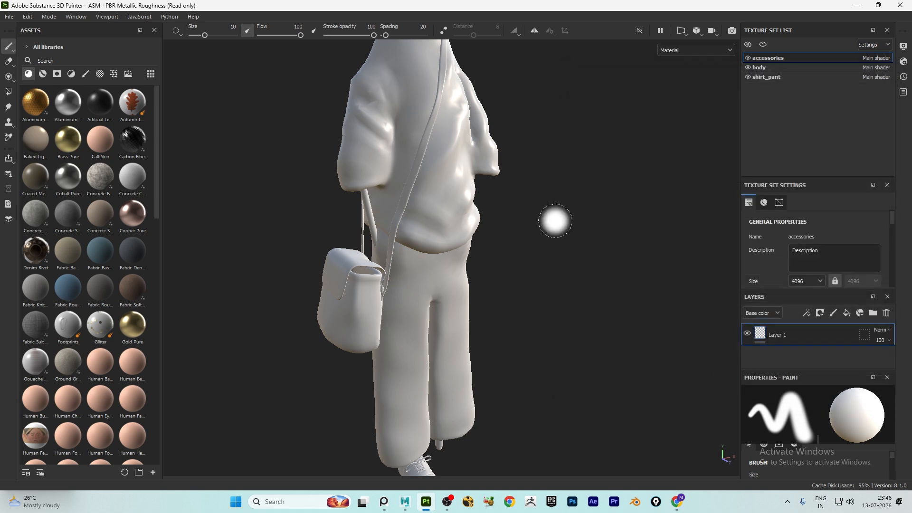
{"action": "mouse_move", "coordinate": [554, 221]}
{"action": "left_mouse_down", "text": "alt"}
{"action": "mouse_move", "coordinate": [576, 198]}
{"action": "mouse_move", "coordinate": [473, 265]}
{"action": "mouse_move", "coordinate": [513, 247]}
{"action": "mouse_move", "coordinate": [657, 257]}
{"action": "mouse_move", "coordinate": [467, 255]}
{"action": "mouse_move", "coordinate": [648, 240]}
{"action": "mouse_move", "coordinate": [452, 251]}
{"action": "mouse_move", "coordinate": [540, 253]}
{"action": "mouse_move", "coordinate": [473, 179]}
{"action": "left_mouse_up", "text": "alt"}
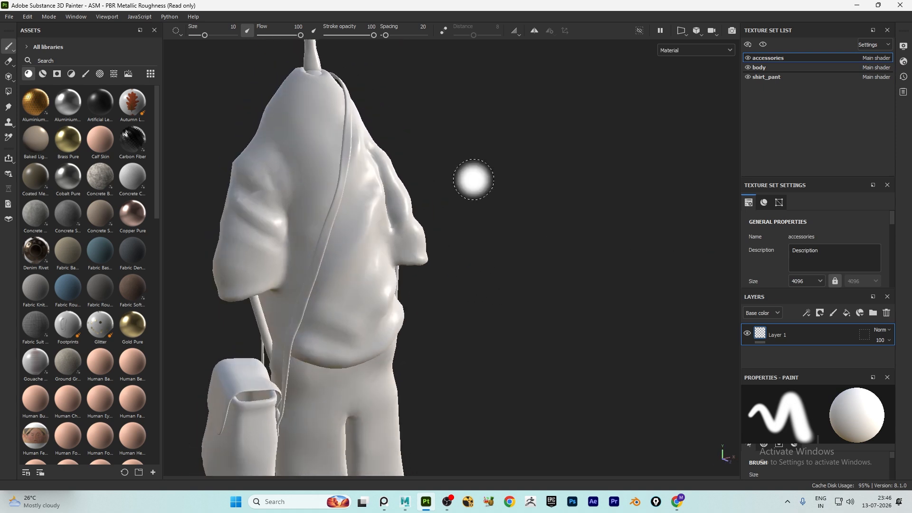
{"action": "left_click", "coordinate": [27, 16]}
{"action": "left_click", "coordinate": [42, 60]}
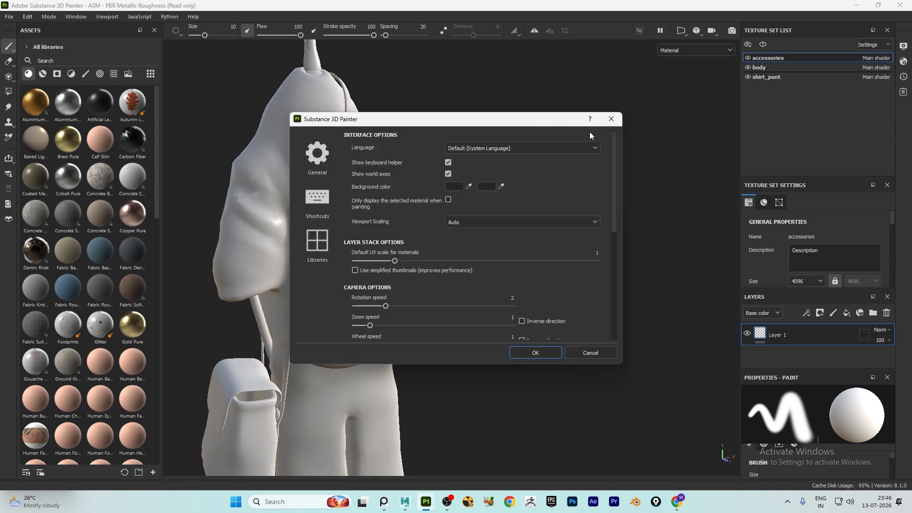
{"action": "left_click", "coordinate": [611, 118]}
Bake the normal maps of the accessories, body and shirt_pant texture sets with the saved settings
{"action": "left_click", "coordinate": [28, 17]}
{"action": "left_click", "coordinate": [42, 39]}
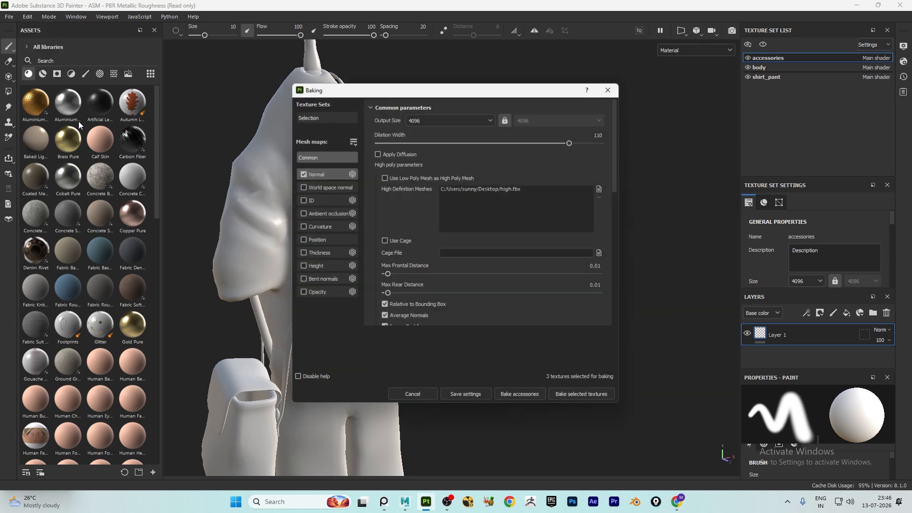
{"action": "left_click", "coordinate": [580, 399]}
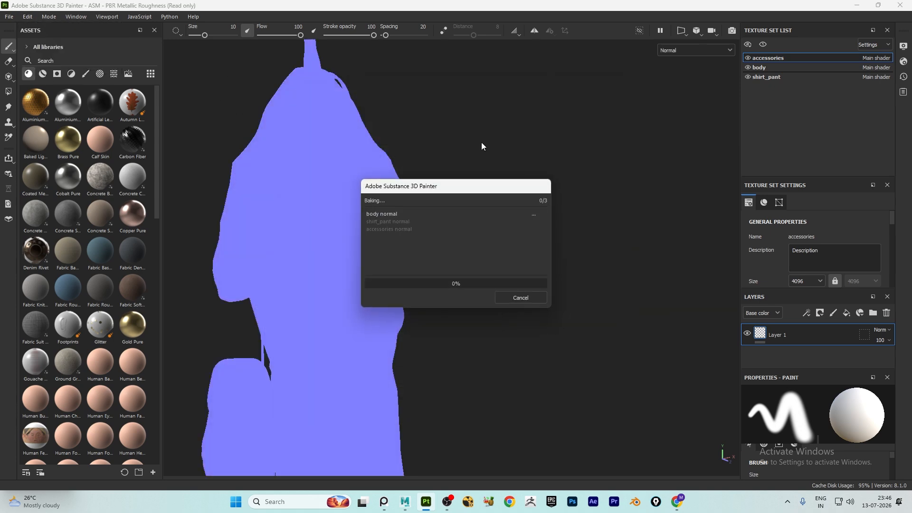
{"action": "left_click_drag", "start_coordinate": [454, 188], "coordinate": [617, 93]}
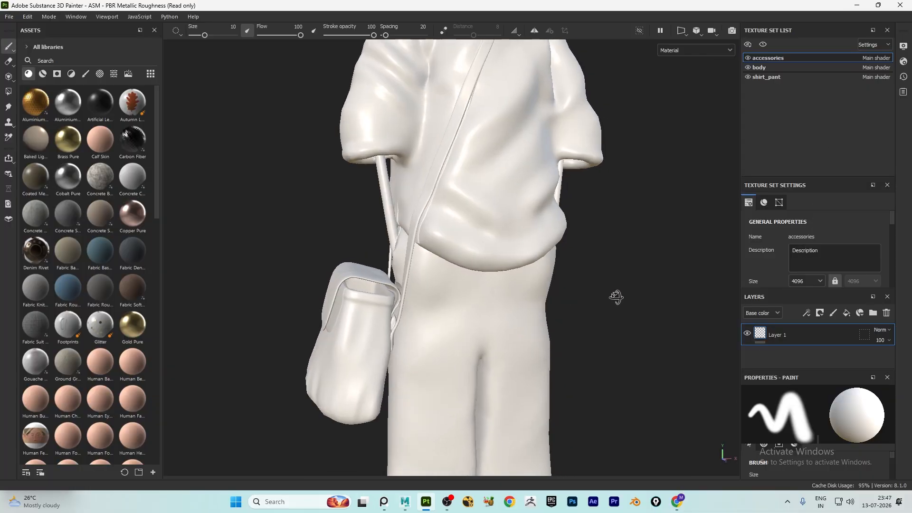
Examine the baked normal detail on the character's shirt folds, bag, strap and pants from several angles
{"action": "left_click_drag", "start_coordinate": [614, 297], "coordinate": [627, 242], "text": "alt"}
{"action": "right_click_drag", "start_coordinate": [627, 242], "coordinate": [625, 240], "text": "shift"}
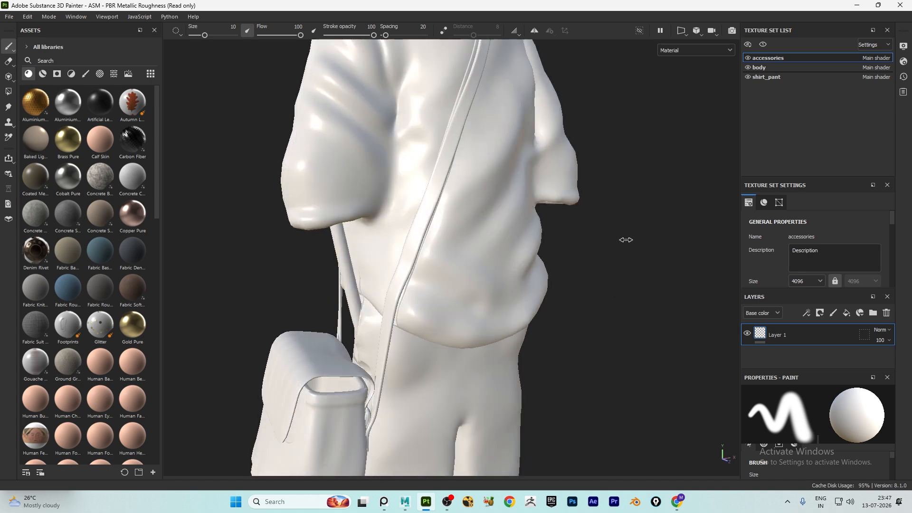
{"action": "left_click_drag", "start_coordinate": [601, 262], "coordinate": [556, 236], "text": "alt"}
{"action": "middle_click_drag", "start_coordinate": [524, 145], "coordinate": [581, 190], "text": "alt"}
{"action": "mouse_move", "coordinate": [581, 189]}
{"action": "left_mouse_down", "text": "alt"}
{"action": "mouse_move", "coordinate": [265, 134]}
{"action": "mouse_move", "coordinate": [285, 143]}
{"action": "mouse_move", "coordinate": [267, 210]}
{"action": "mouse_move", "coordinate": [387, 179]}
{"action": "left_mouse_up", "text": "alt"}
{"action": "left_click_drag", "start_coordinate": [299, 216], "coordinate": [368, 234], "text": "alt"}
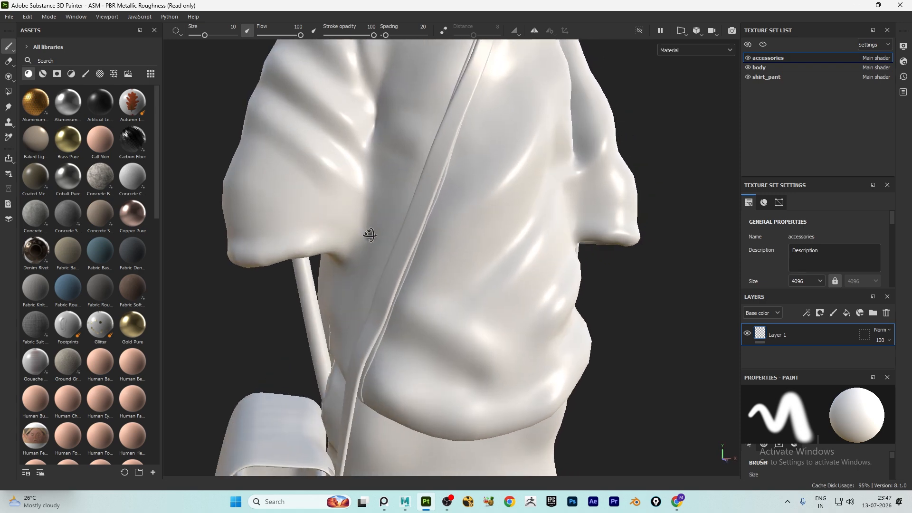
{"action": "right_click_drag", "start_coordinate": [631, 293], "coordinate": [434, 235], "text": "alt"}
{"action": "middle_click_drag", "start_coordinate": [631, 369], "coordinate": [548, 207], "text": "alt"}
{"action": "left_click_drag", "start_coordinate": [548, 207], "coordinate": [609, 218], "text": "alt"}
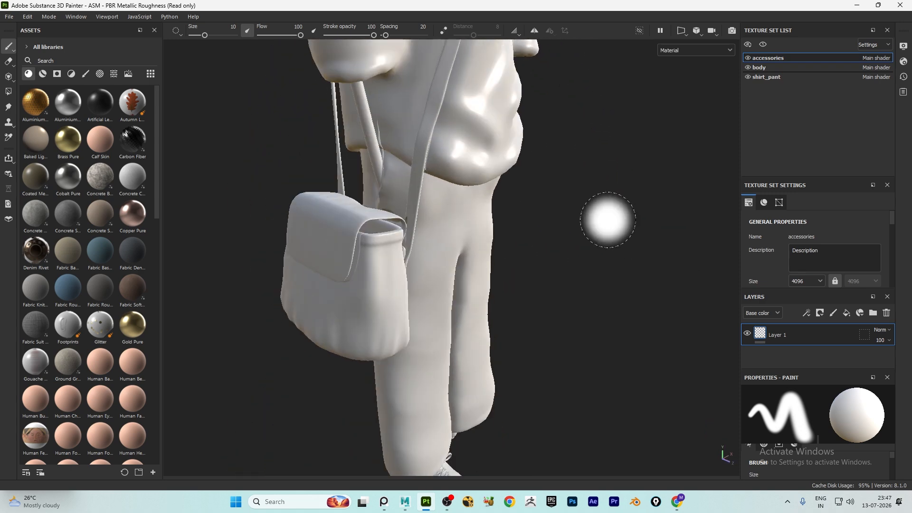
{"action": "right_click_drag", "start_coordinate": [570, 228], "coordinate": [608, 244], "text": "alt"}
{"action": "left_click_drag", "start_coordinate": [591, 248], "coordinate": [612, 249], "text": "alt"}
{"action": "middle_click_drag", "start_coordinate": [617, 247], "coordinate": [641, 201], "text": "alt"}
{"action": "right_click_drag", "start_coordinate": [656, 199], "coordinate": [633, 189], "text": "alt"}
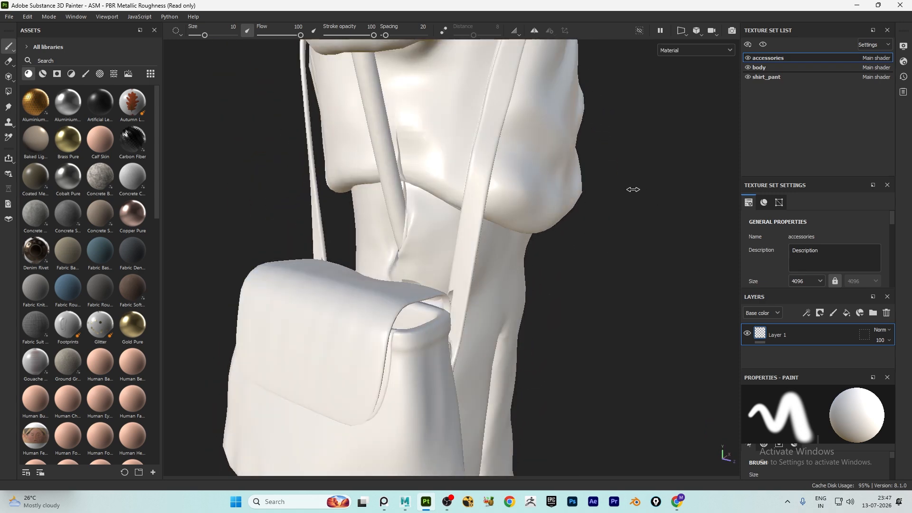
Inspect the bake up close where the bag flap, shoulder strap and shirt hem meet the body
{"action": "mouse_move", "coordinate": [650, 206]}
{"action": "left_mouse_down", "text": "alt"}
{"action": "mouse_move", "coordinate": [639, 234]}
{"action": "mouse_move", "coordinate": [645, 293]}
{"action": "left_mouse_up", "text": "alt"}
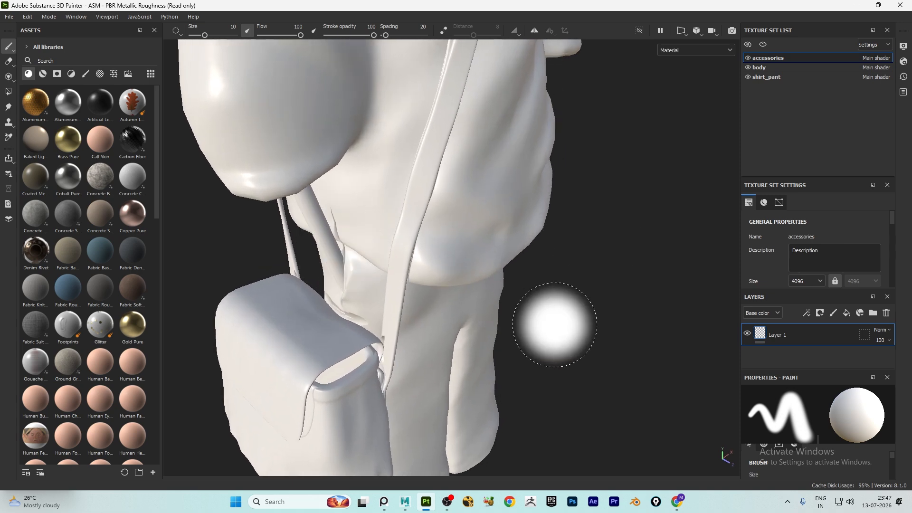
{"action": "left_click_drag", "start_coordinate": [555, 325], "coordinate": [592, 309], "text": "alt"}
{"action": "right_click_drag", "start_coordinate": [592, 309], "coordinate": [635, 324], "text": "alt"}
{"action": "middle_click_drag", "start_coordinate": [635, 324], "coordinate": [633, 277], "text": "alt"}
{"action": "left_click_drag", "start_coordinate": [633, 277], "coordinate": [637, 327], "text": "alt"}
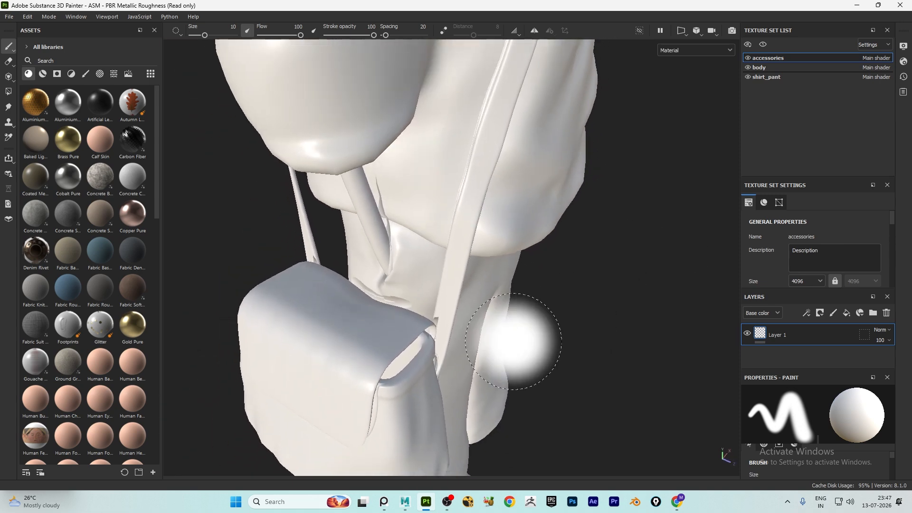
{"action": "right_click_drag", "start_coordinate": [600, 342], "coordinate": [668, 341], "text": "alt"}
{"action": "middle_click_drag", "start_coordinate": [667, 341], "coordinate": [702, 281], "text": "alt"}
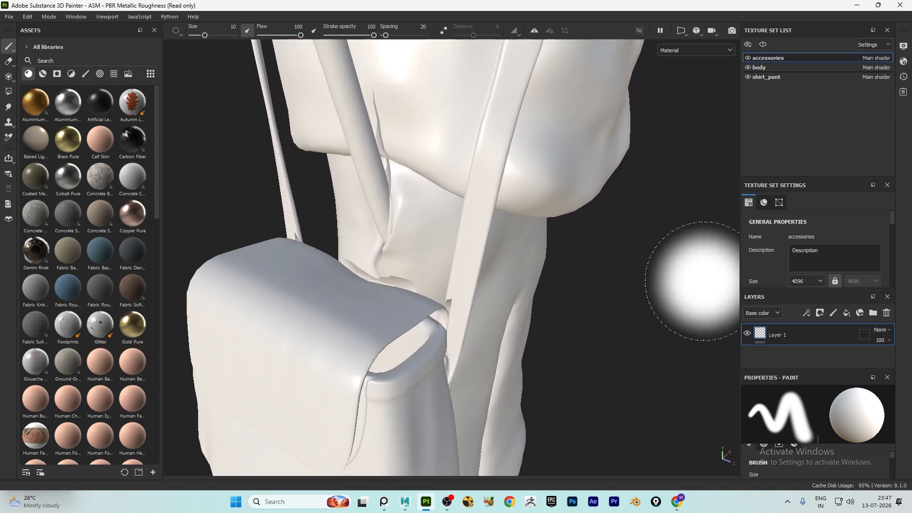
{"action": "left_click_drag", "start_coordinate": [703, 281], "coordinate": [696, 323], "text": "alt"}
{"action": "middle_click_drag", "start_coordinate": [673, 312], "coordinate": [702, 118], "text": "alt"}
{"action": "mouse_move", "coordinate": [703, 118]}
{"action": "right_mouse_down", "text": "alt"}
{"action": "mouse_move", "coordinate": [338, 230]}
{"action": "mouse_move", "coordinate": [304, 228]}
{"action": "right_mouse_up", "text": "alt"}
{"action": "mouse_move", "coordinate": [649, 258]}
{"action": "middle_mouse_down", "text": "alt"}
{"action": "mouse_move", "coordinate": [623, 317]}
{"action": "mouse_move", "coordinate": [576, 375]}
{"action": "middle_mouse_up", "text": "alt"}
{"action": "left_click_drag", "start_coordinate": [575, 374], "coordinate": [539, 340], "text": "alt"}
{"action": "middle_click_drag", "start_coordinate": [540, 340], "coordinate": [544, 380], "text": "alt"}
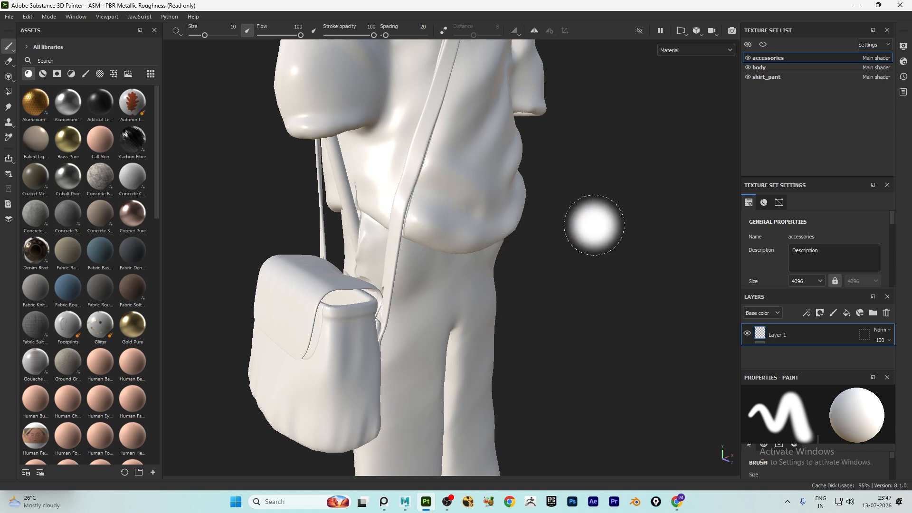
{"action": "left_click_drag", "start_coordinate": [593, 224], "coordinate": [594, 224], "text": "alt"}
{"action": "mouse_move", "coordinate": [550, 261]}
{"action": "left_mouse_down", "text": "alt"}
{"action": "mouse_move", "coordinate": [569, 246]}
{"action": "mouse_move", "coordinate": [553, 266]}
{"action": "left_mouse_up", "text": "alt"}
{"action": "middle_click_drag", "start_coordinate": [611, 238], "coordinate": [611, 267], "text": "alt"}
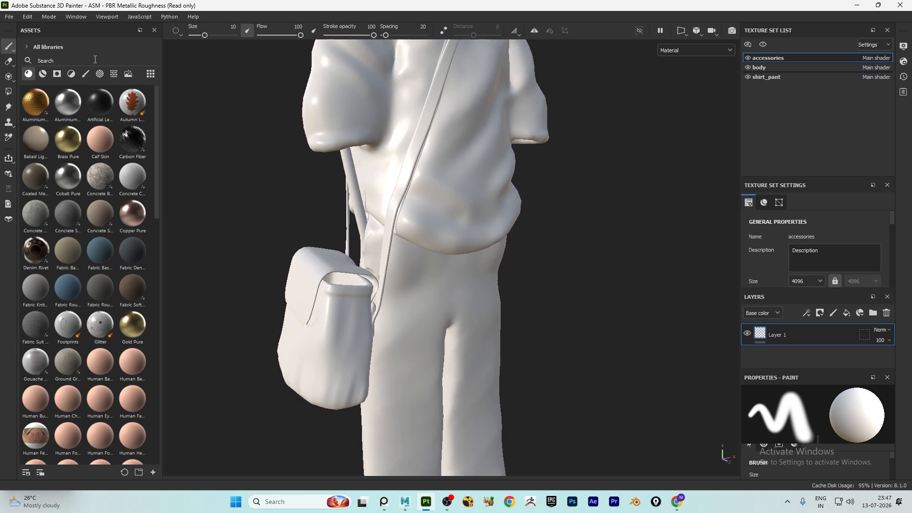
Reopen the mesh map baking settings and set the low and high mesh matching to By Mesh Name
{"action": "left_click", "coordinate": [9, 16]}
{"action": "left_click", "coordinate": [47, 75]}
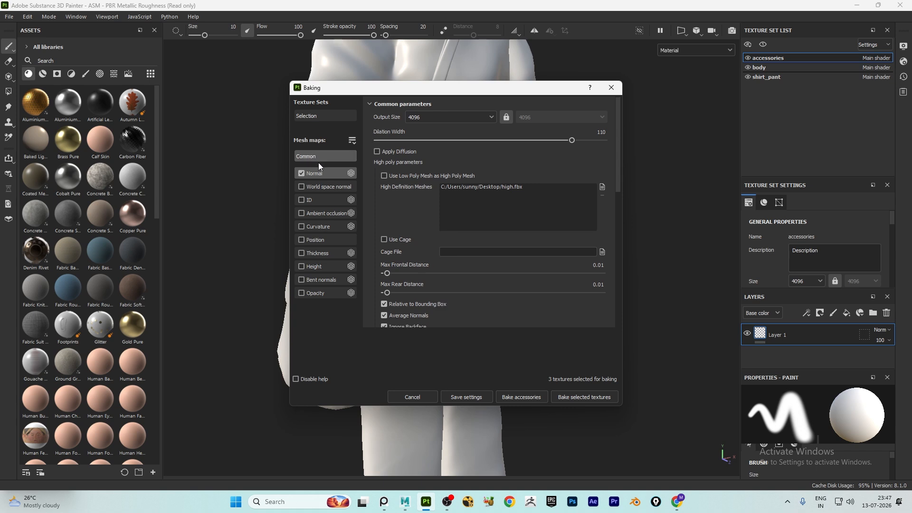
{"action": "left_click_drag", "start_coordinate": [617, 127], "coordinate": [613, 208]}
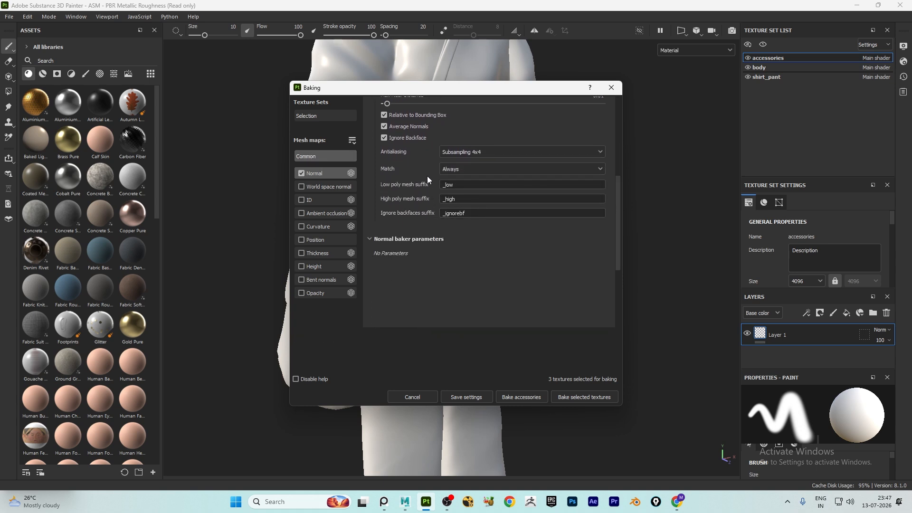
{"action": "left_click", "coordinate": [442, 170]}
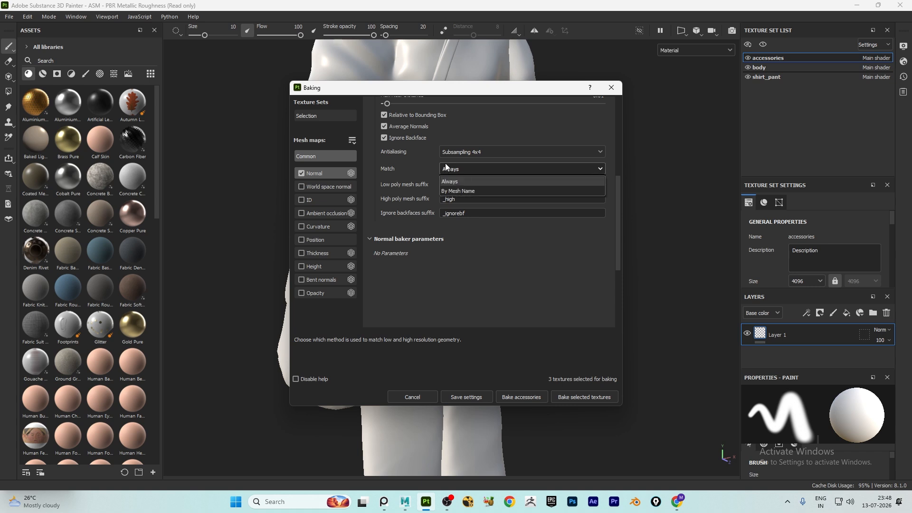
{"action": "left_click", "coordinate": [464, 191]}
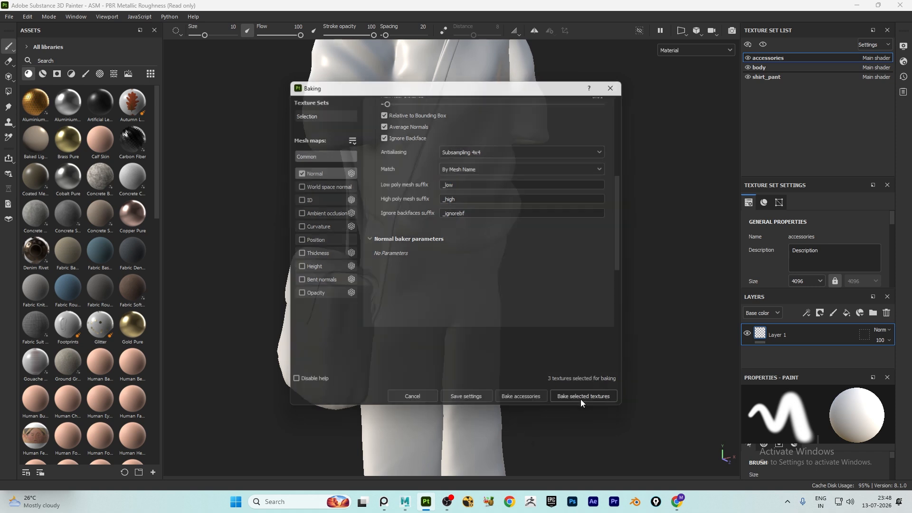
Bake the normal maps of all three selected texture sets again and close the baking progress window
{"action": "left_click", "coordinate": [581, 398]}
{"action": "left_click_drag", "start_coordinate": [454, 186], "coordinate": [592, 168]}
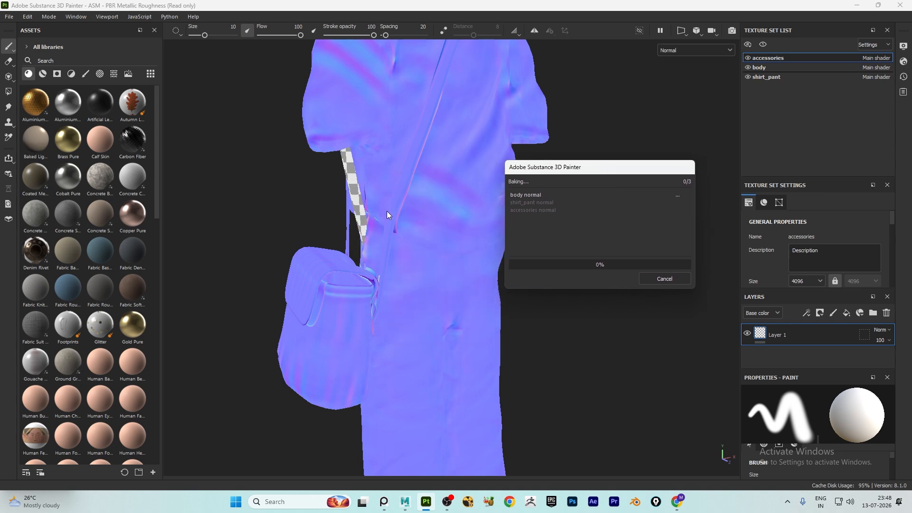
{"action": "left_click", "coordinate": [665, 278]}
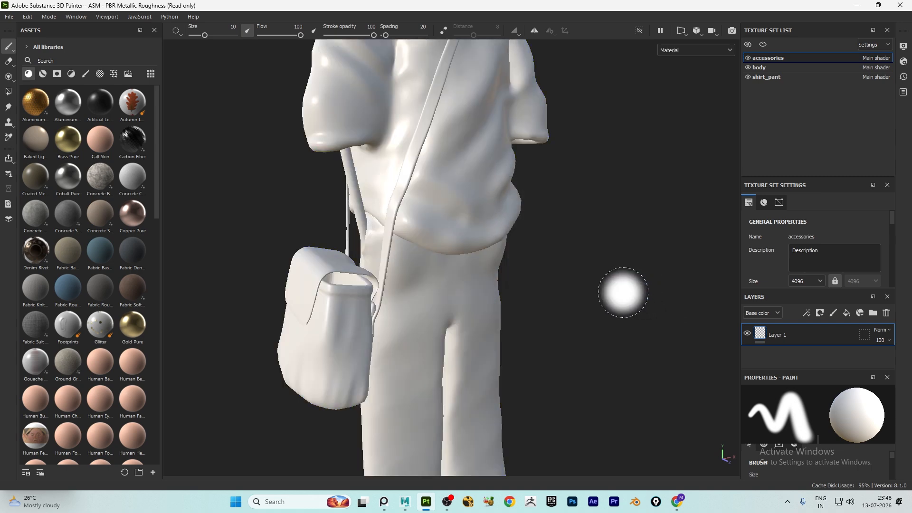
Examine the rebaked strap, bag, shirt and pants from the front, side and below, then the whole character
{"action": "left_click_drag", "start_coordinate": [623, 292], "coordinate": [587, 256], "text": "alt"}
{"action": "middle_click_drag", "start_coordinate": [585, 195], "coordinate": [582, 274], "text": "alt"}
{"action": "scroll", "coordinate": [581, 273], "scroll_direction": "up", "scroll_amount": 2}
{"action": "mouse_move", "coordinate": [581, 274]}
{"action": "left_mouse_down", "text": "alt"}
{"action": "mouse_move", "coordinate": [641, 234]}
{"action": "mouse_move", "coordinate": [631, 173]}
{"action": "mouse_move", "coordinate": [607, 167]}
{"action": "mouse_move", "coordinate": [413, 332]}
{"action": "mouse_move", "coordinate": [600, 264]}
{"action": "mouse_move", "coordinate": [411, 319]}
{"action": "mouse_move", "coordinate": [326, 312]}
{"action": "left_mouse_up", "text": "alt"}
{"action": "middle_click_drag", "start_coordinate": [631, 366], "coordinate": [611, 251], "text": "alt"}
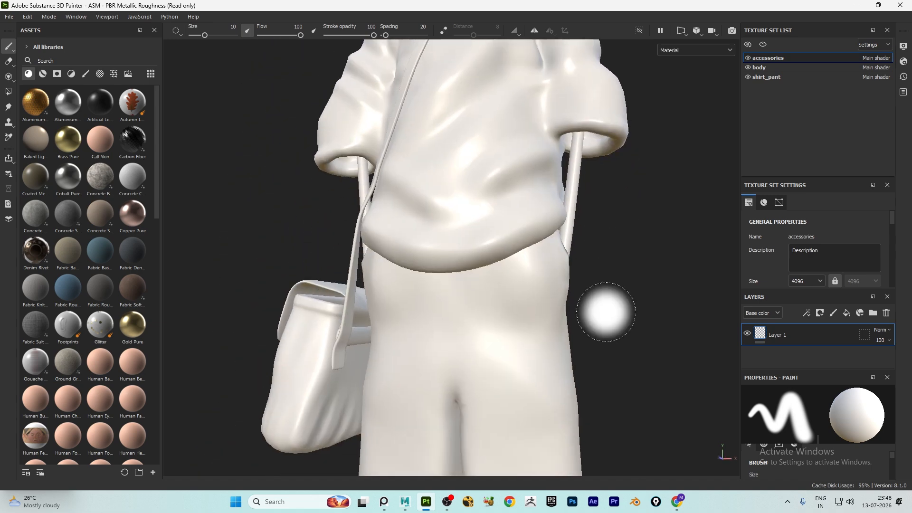
{"action": "mouse_move", "coordinate": [590, 311]}
{"action": "left_mouse_down", "text": "alt"}
{"action": "mouse_move", "coordinate": [658, 299]}
{"action": "mouse_move", "coordinate": [566, 307]}
{"action": "mouse_move", "coordinate": [642, 261]}
{"action": "mouse_move", "coordinate": [725, 302]}
{"action": "mouse_move", "coordinate": [470, 316]}
{"action": "mouse_move", "coordinate": [523, 338]}
{"action": "mouse_move", "coordinate": [559, 265]}
{"action": "mouse_move", "coordinate": [590, 295]}
{"action": "mouse_move", "coordinate": [562, 275]}
{"action": "mouse_move", "coordinate": [611, 193]}
{"action": "mouse_move", "coordinate": [589, 151]}
{"action": "left_mouse_up", "text": "alt"}
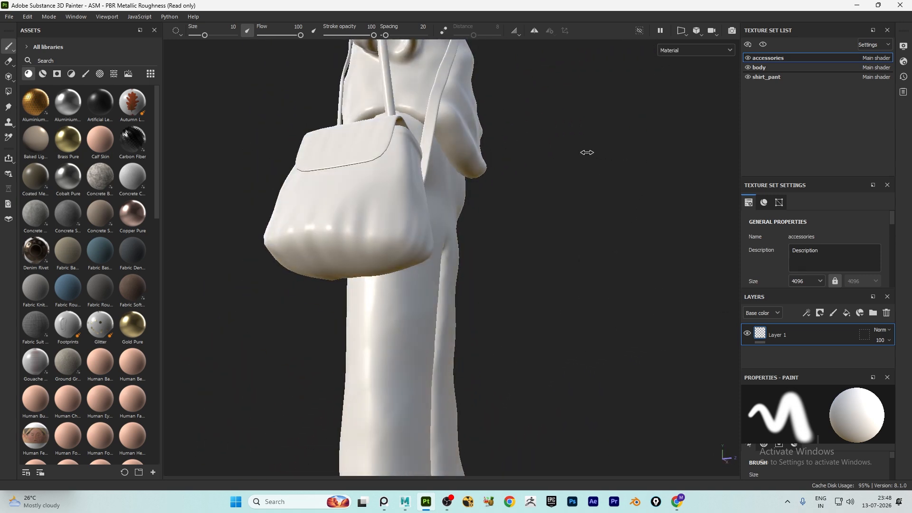
{"action": "right_click_drag", "start_coordinate": [588, 160], "coordinate": [546, 190], "text": "alt"}
{"action": "left_click_drag", "start_coordinate": [546, 190], "coordinate": [517, 249], "text": "alt"}
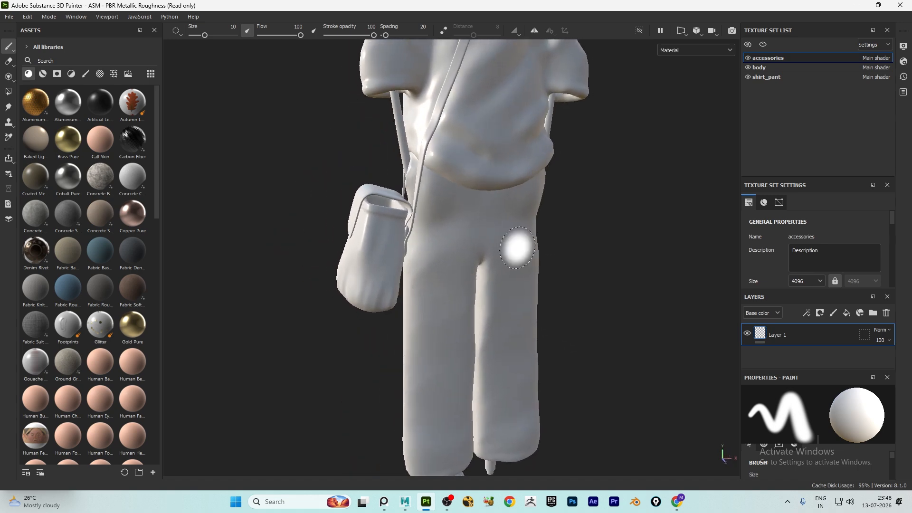
{"action": "middle_click_drag", "start_coordinate": [518, 249], "coordinate": [480, 352], "text": "alt"}
{"action": "right_click_drag", "start_coordinate": [479, 351], "coordinate": [585, 305], "text": "alt"}
{"action": "left_click_drag", "start_coordinate": [585, 304], "coordinate": [551, 247], "text": "alt"}
{"action": "right_click_drag", "start_coordinate": [551, 248], "coordinate": [554, 298], "text": "alt"}
{"action": "mouse_move", "coordinate": [554, 297]}
{"action": "left_mouse_down", "text": "alt"}
{"action": "mouse_move", "coordinate": [484, 312]}
{"action": "mouse_move", "coordinate": [501, 265]}
{"action": "mouse_move", "coordinate": [591, 248]}
{"action": "left_mouse_up", "text": "alt"}
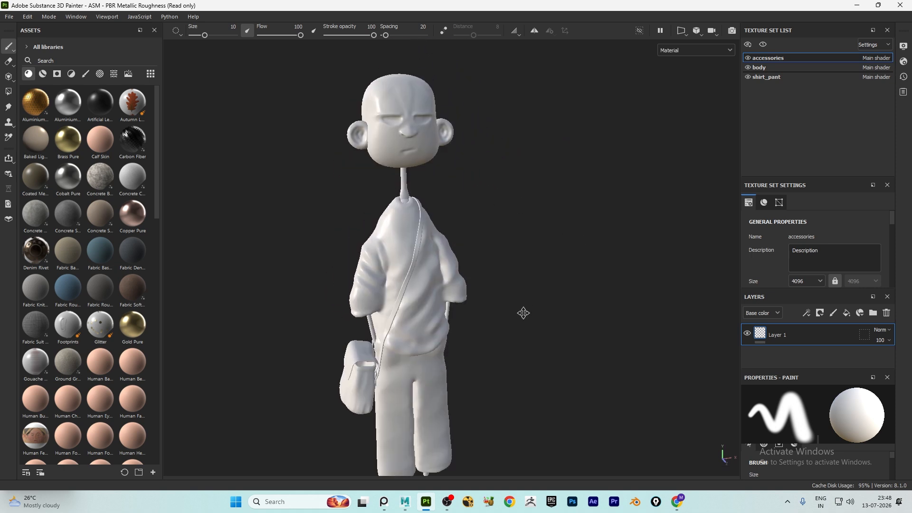